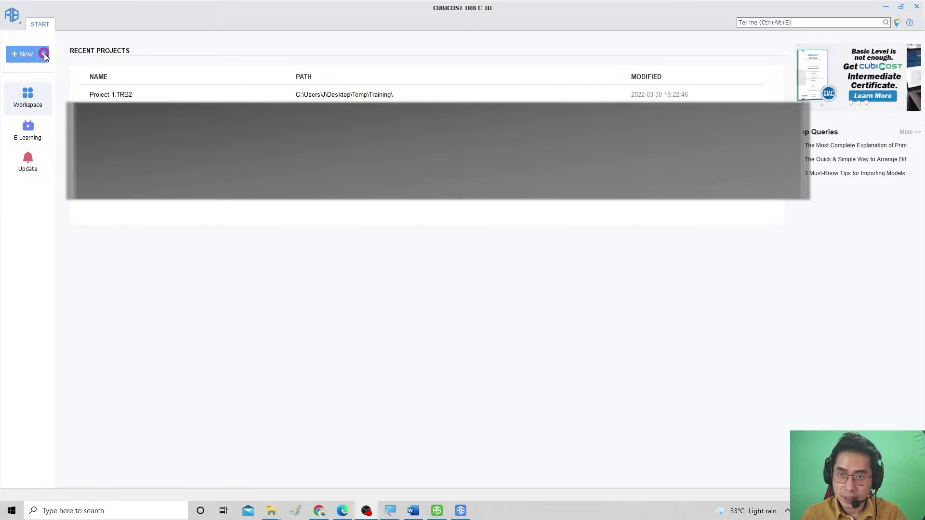
Create a new project named Project C with the Malaysia calculation rule.
key("ctrl+alt")
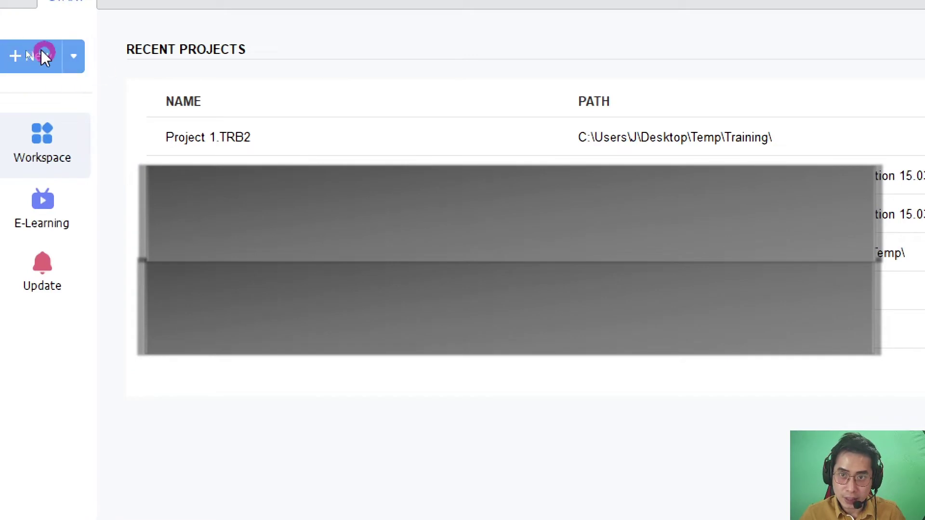
left_click(74, 56)
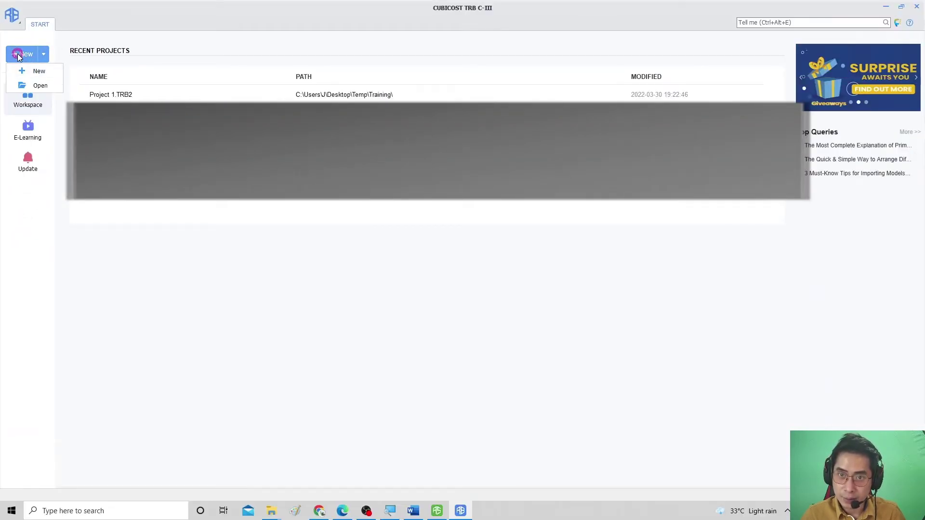
left_click(26, 54)
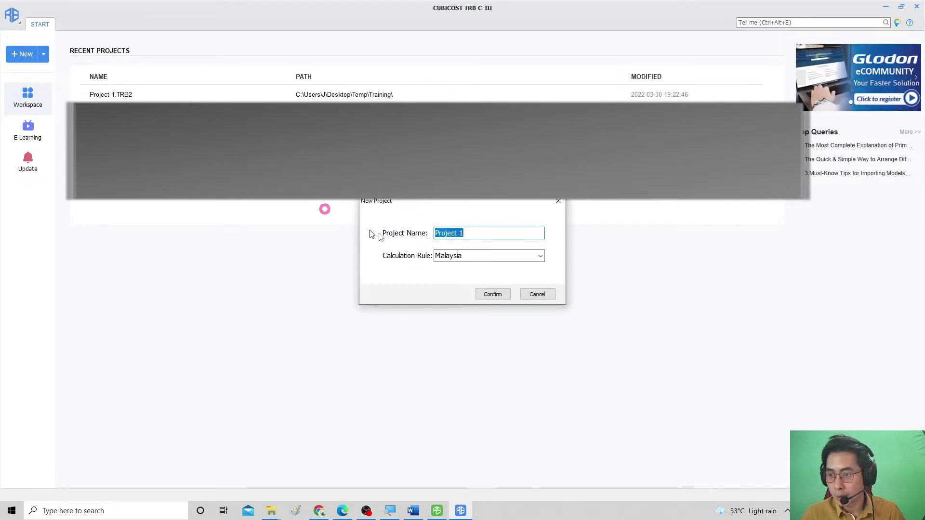
left_click_drag(365, 212, 305, 269)
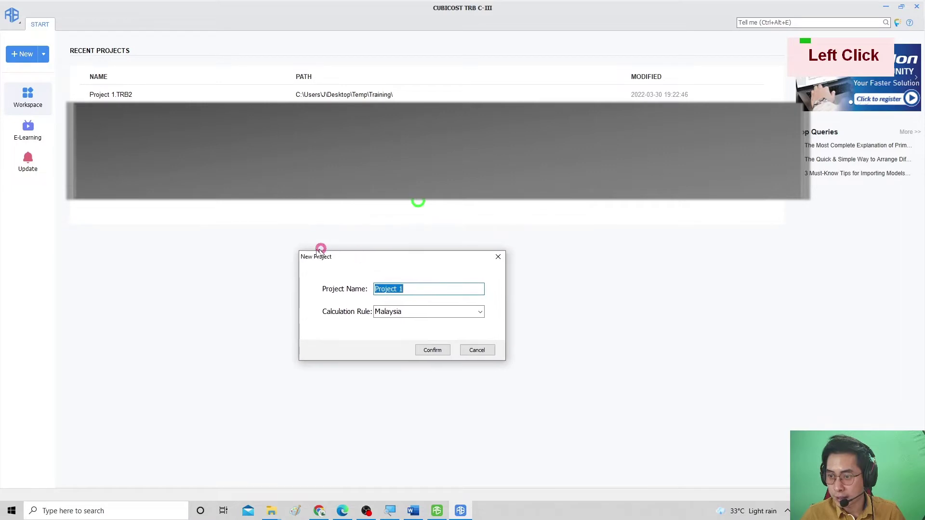
left_click(423, 290)
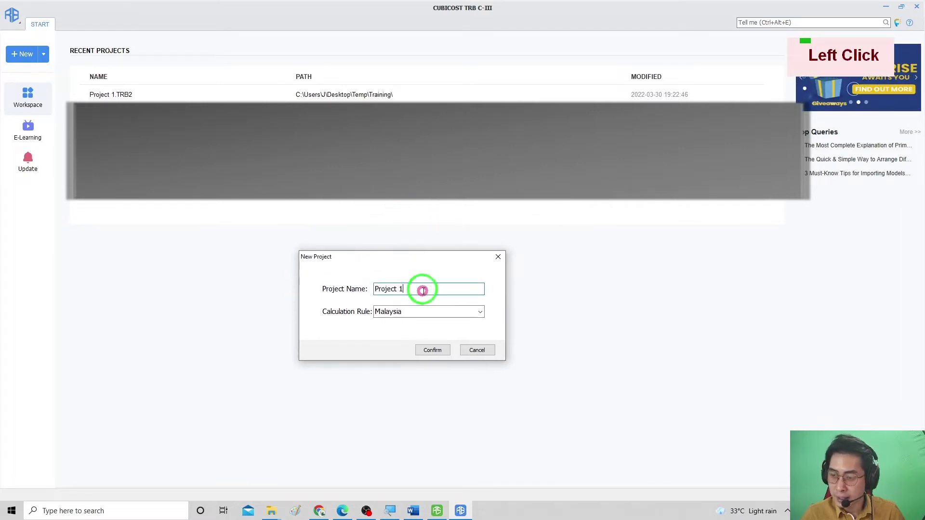
key("BackSpace")
type("C")
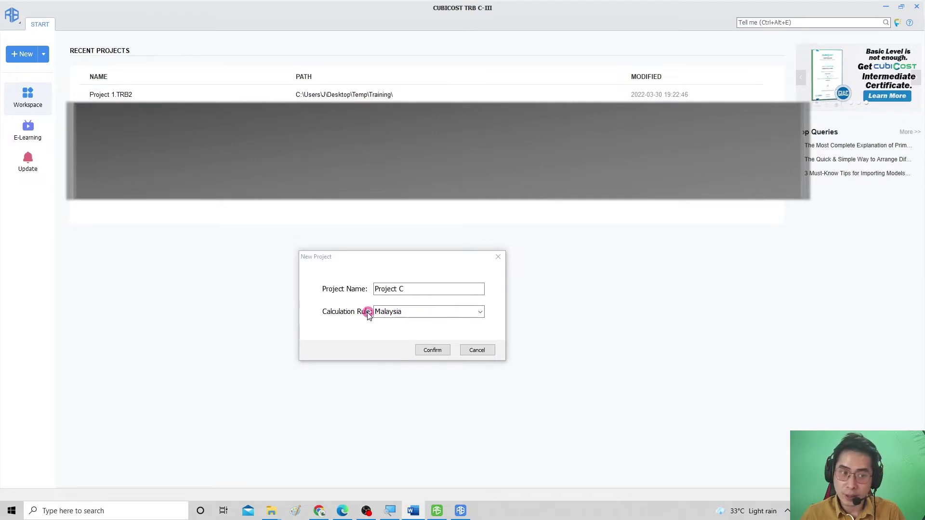
left_click(433, 351)
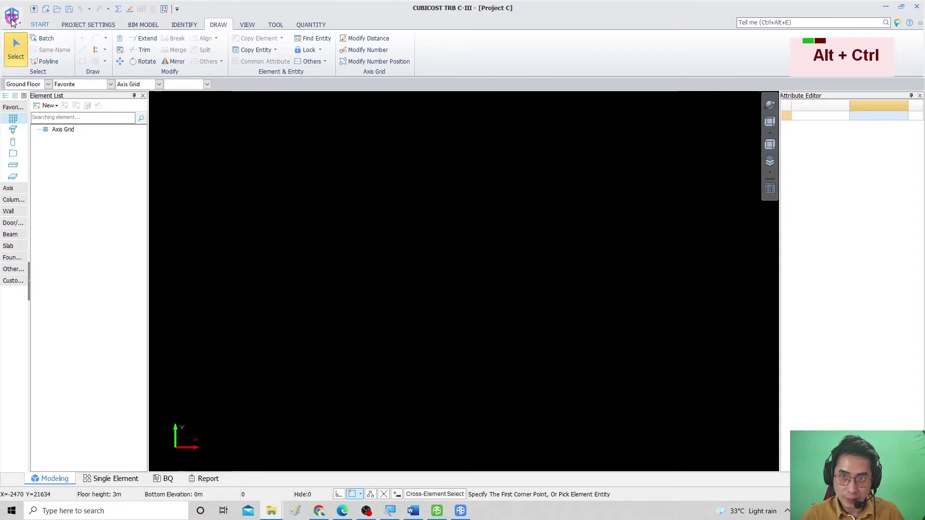
Open the project information of Project C from the project settings.
scroll(11, 19, "up", 1, "ctrl+alt")
left_click(194, 37)
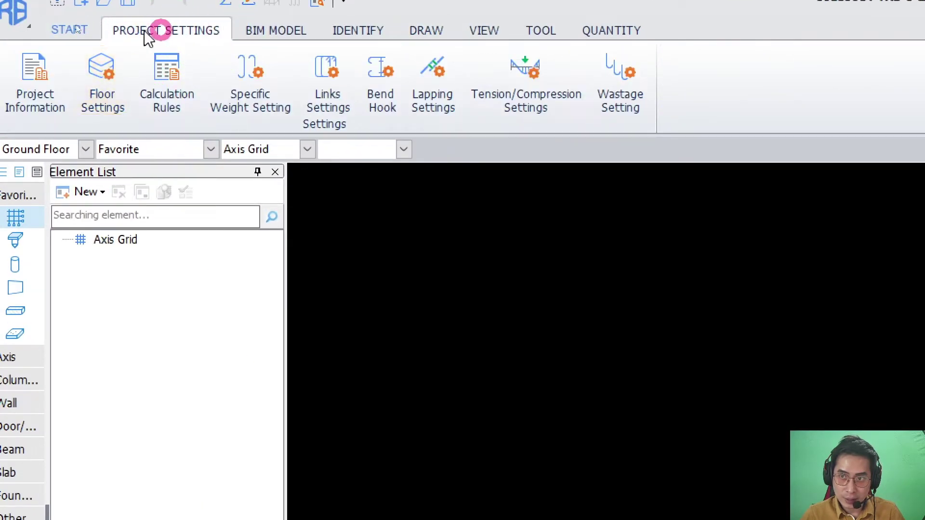
left_click(48, 92)
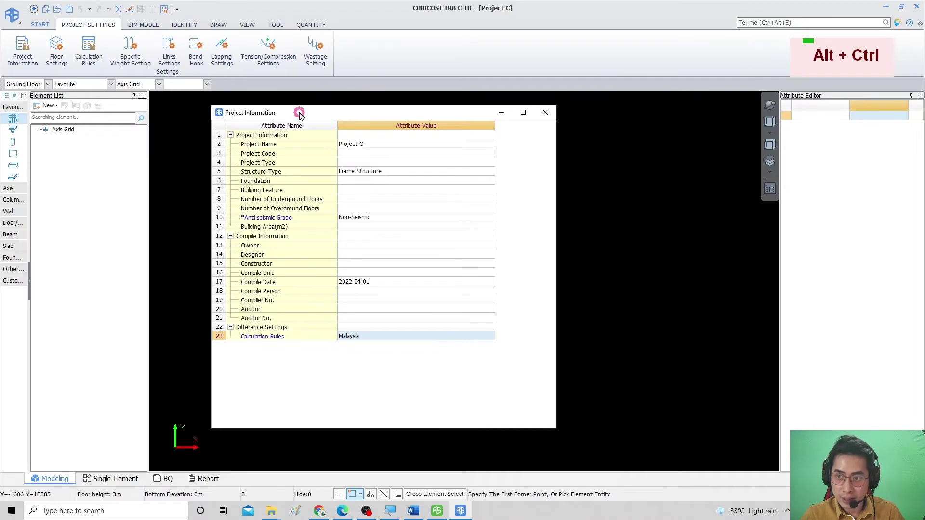
left_click_drag(294, 112, 299, 125)
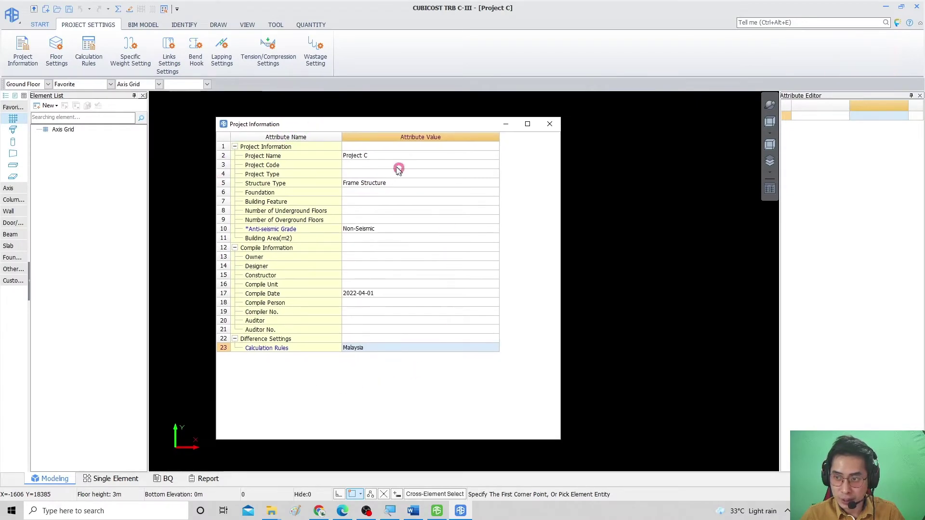
Review the project name, project code, anti-seismic grade options, owner and calculation rules in the project information.
double_click(376, 157)
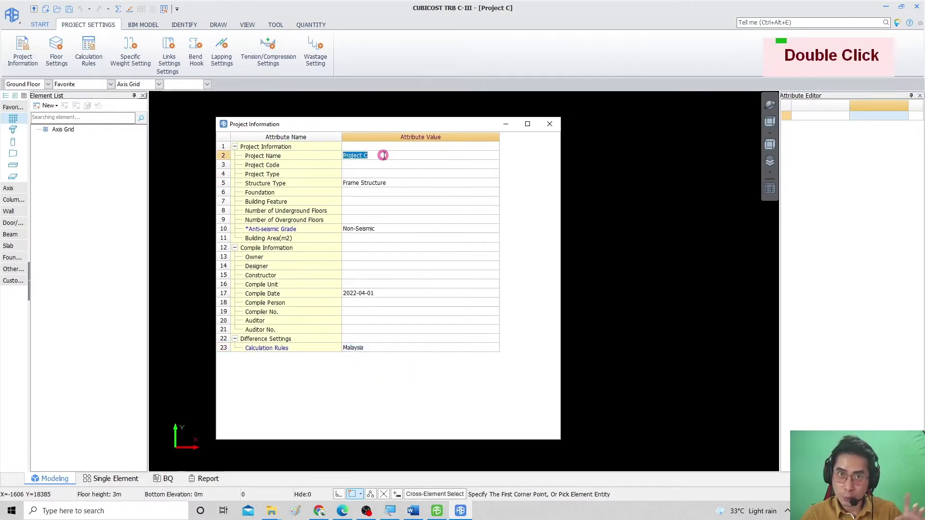
left_click(372, 159)
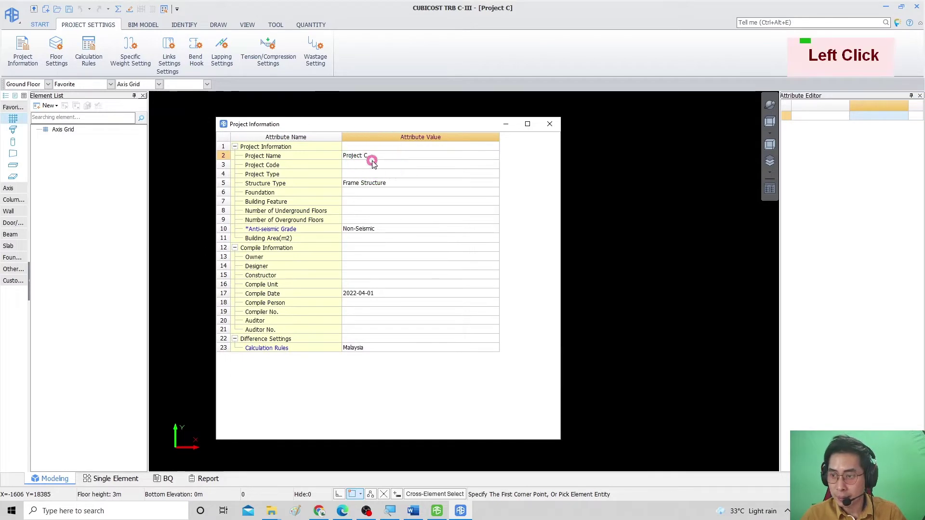
left_click(372, 164)
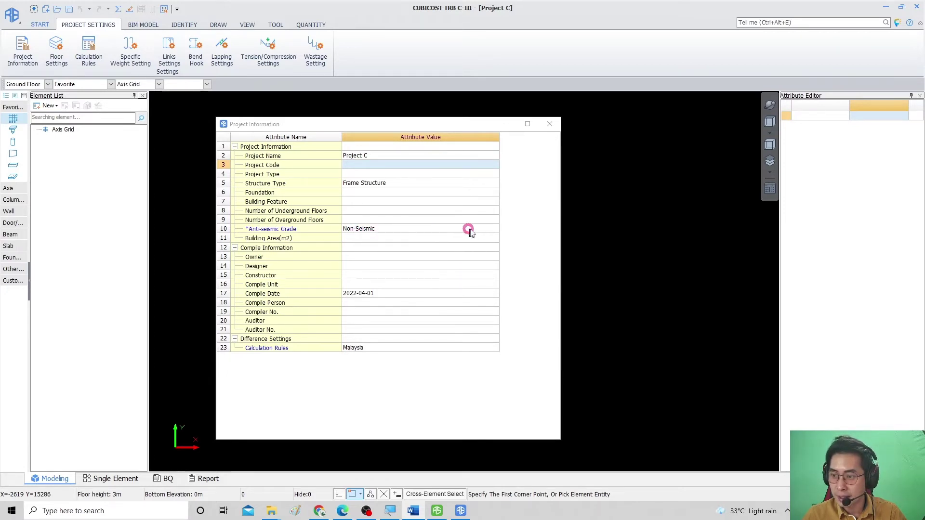
double_click(493, 231)
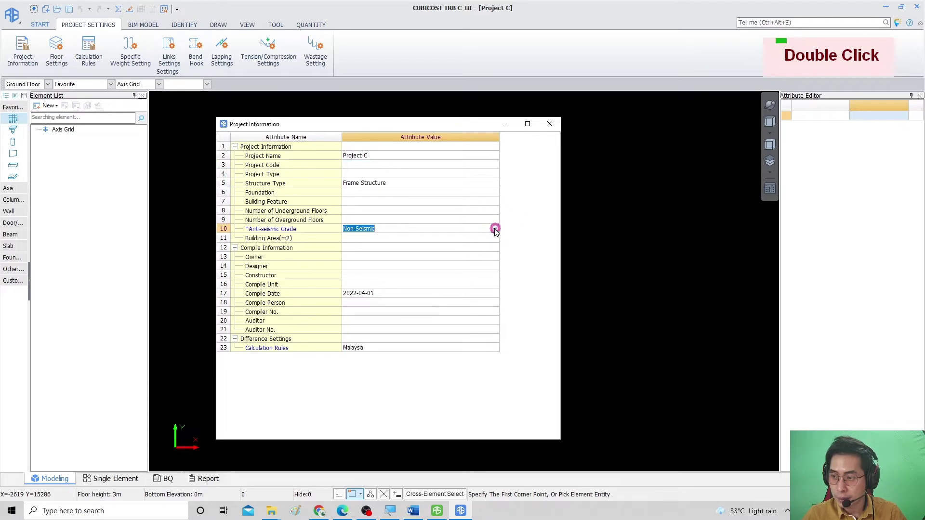
left_click(494, 229)
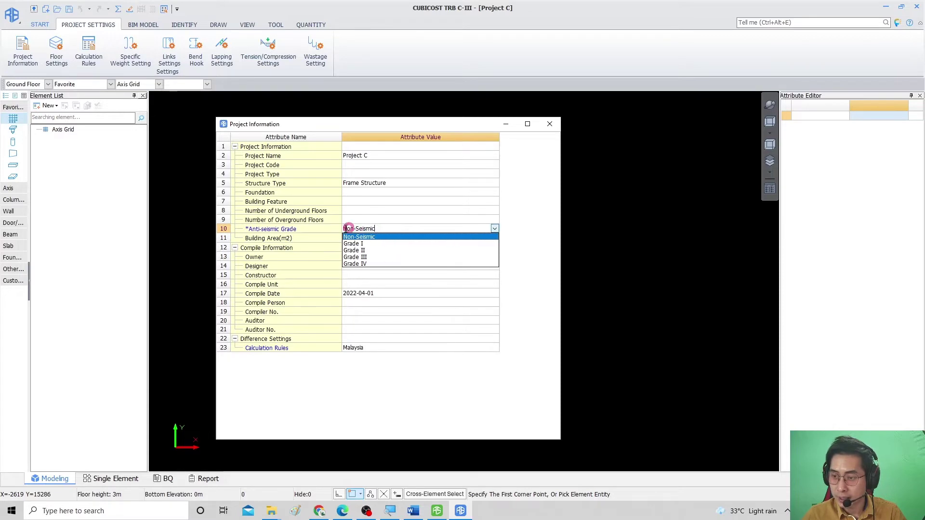
left_click(330, 227)
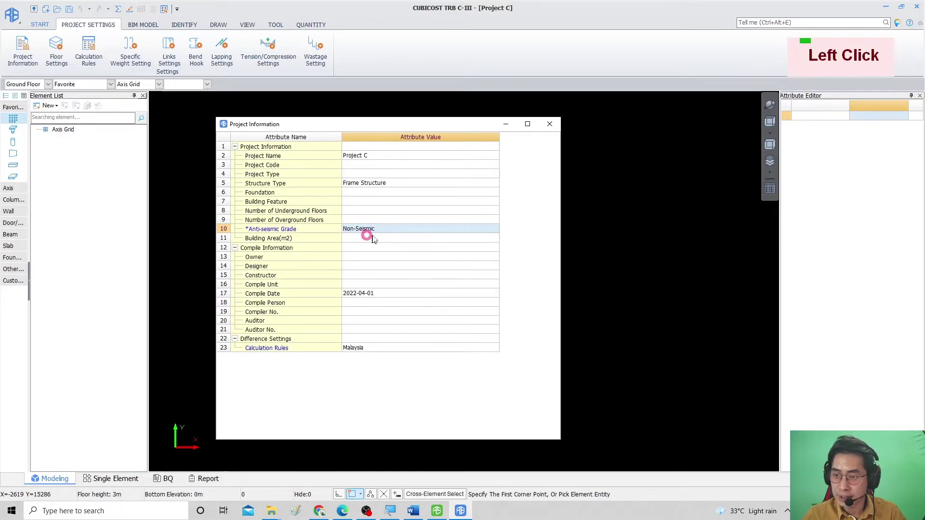
left_click(381, 257)
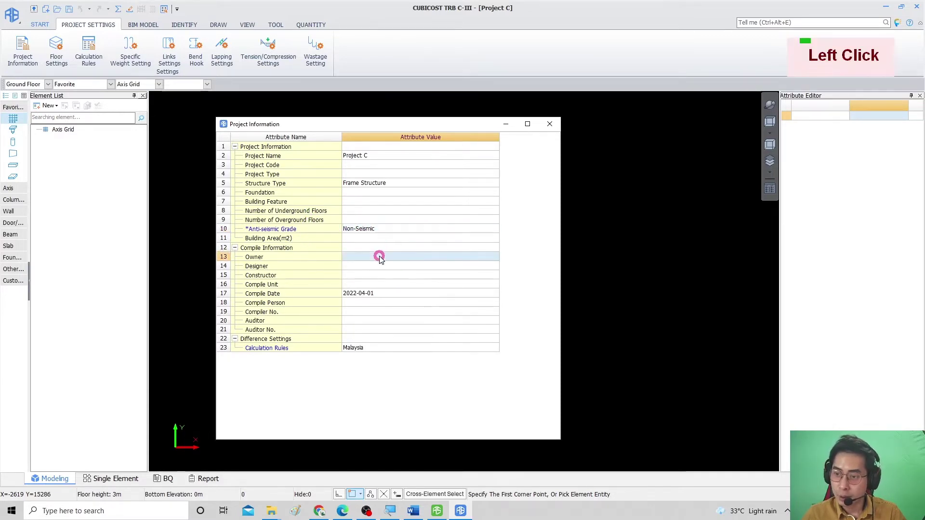
left_click(396, 350)
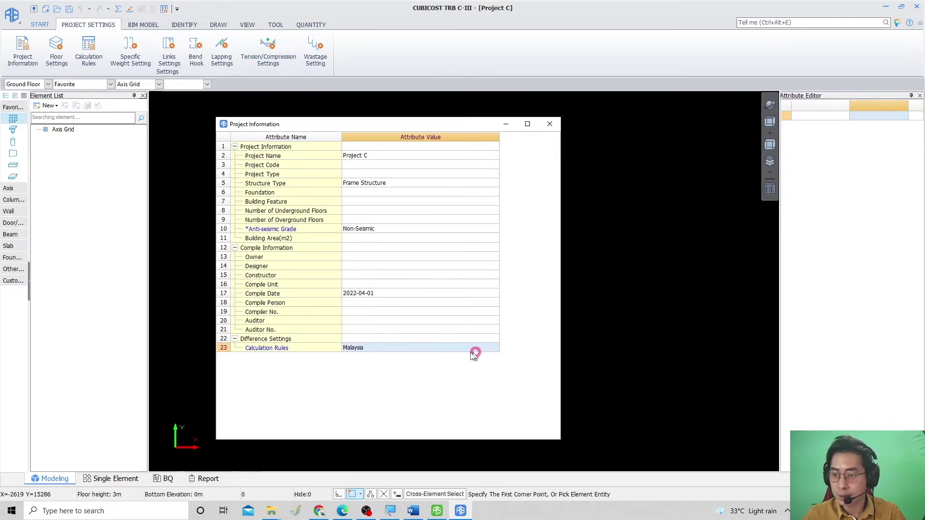
Set the owner to A, the designer to B and the constructor to C, and close the project information.
double_click(357, 256)
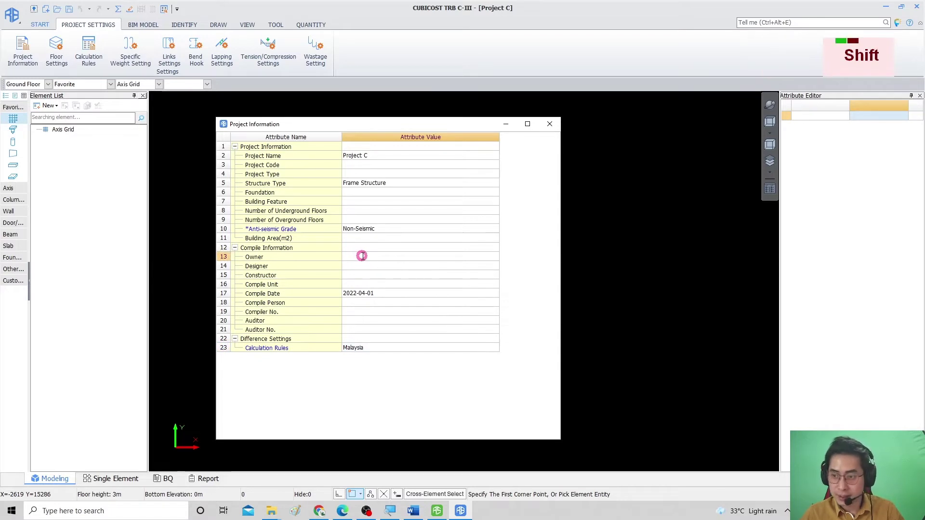
type("AB")
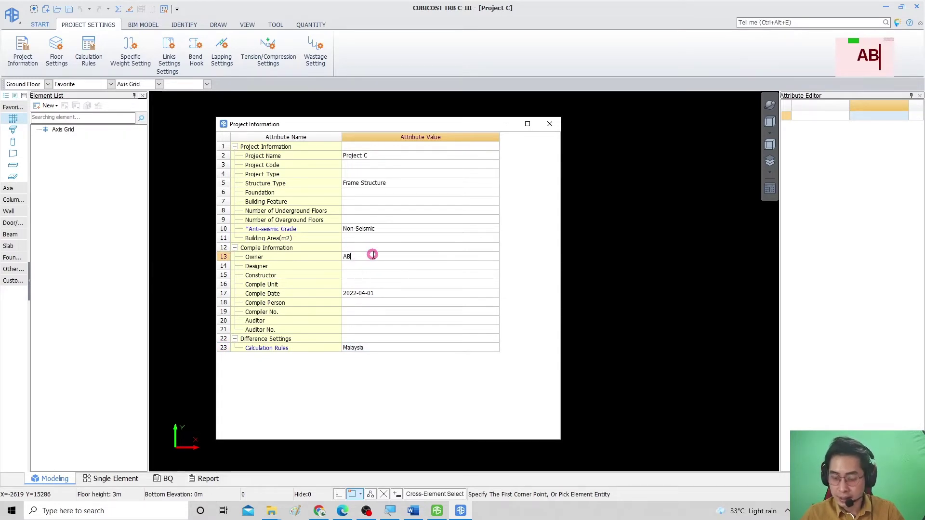
key("BackSpace")
double_click(352, 266)
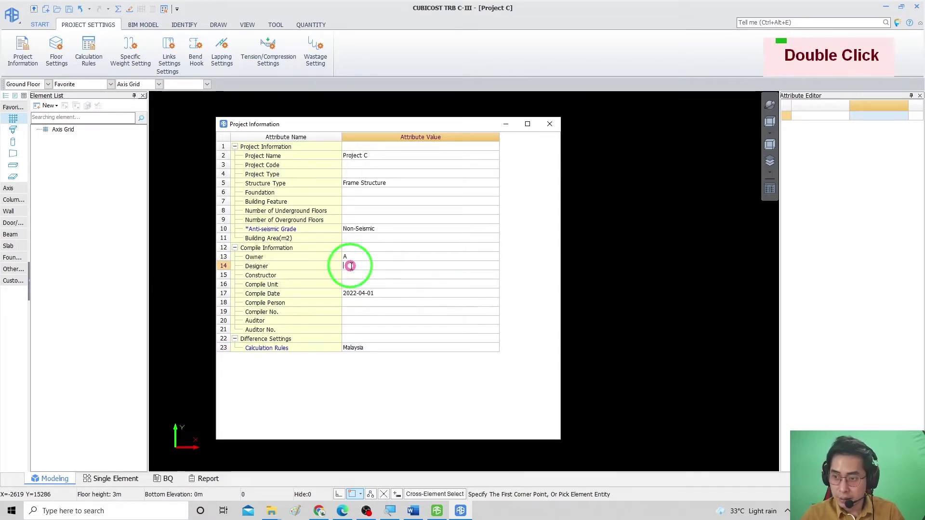
type("B")
double_click(351, 275)
type("C")
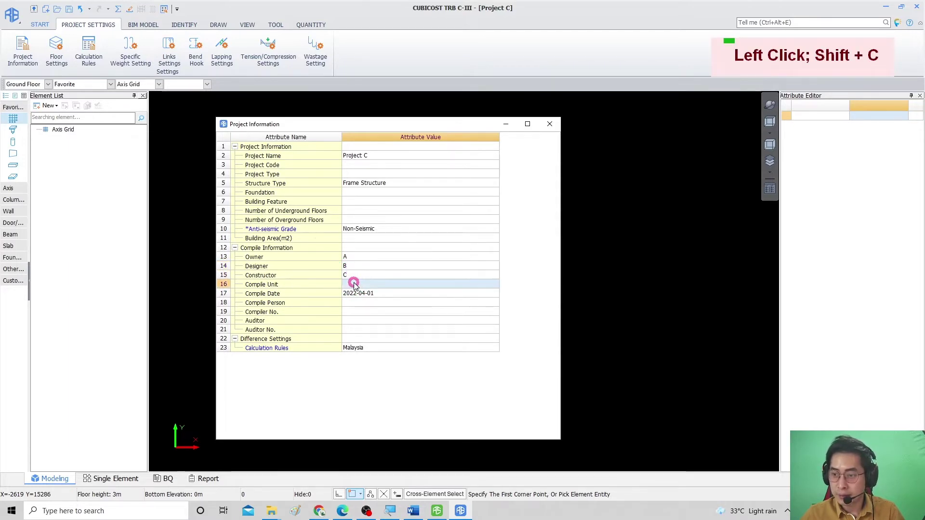
left_click(354, 283)
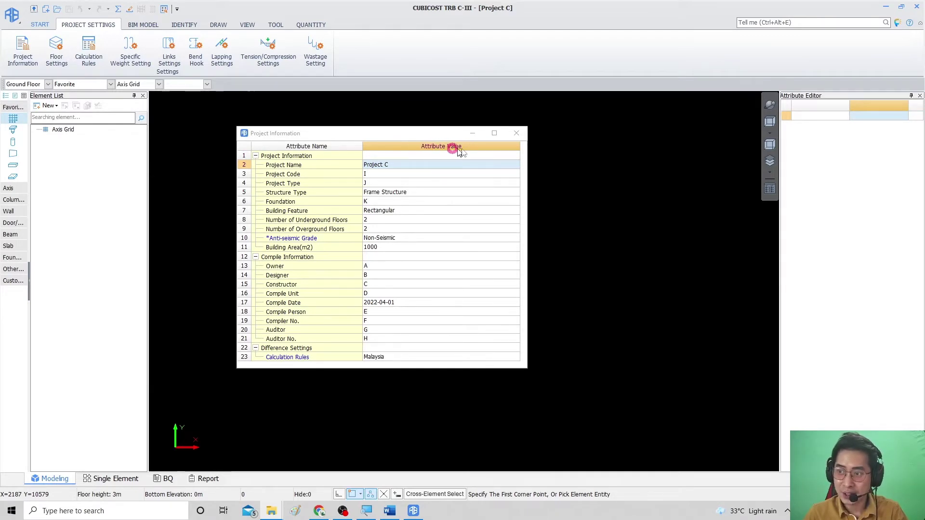
left_click(394, 286)
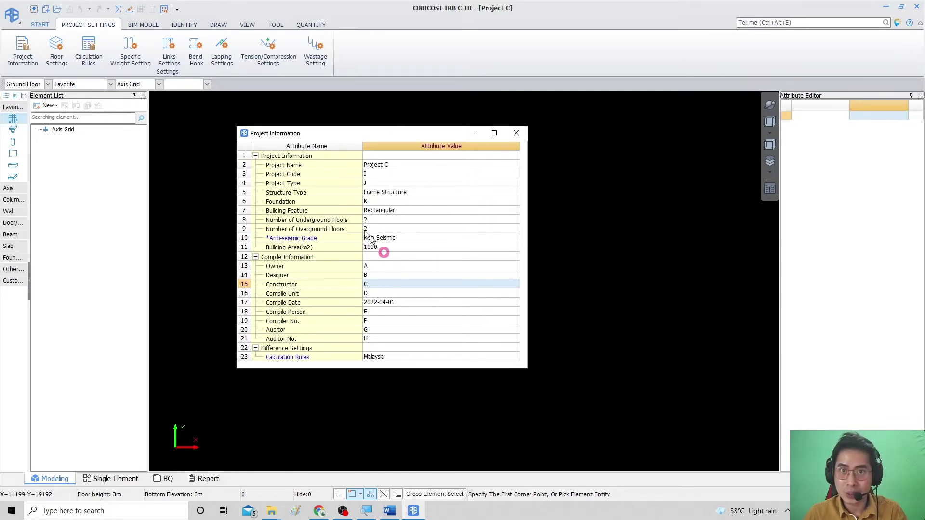
left_click(517, 135)
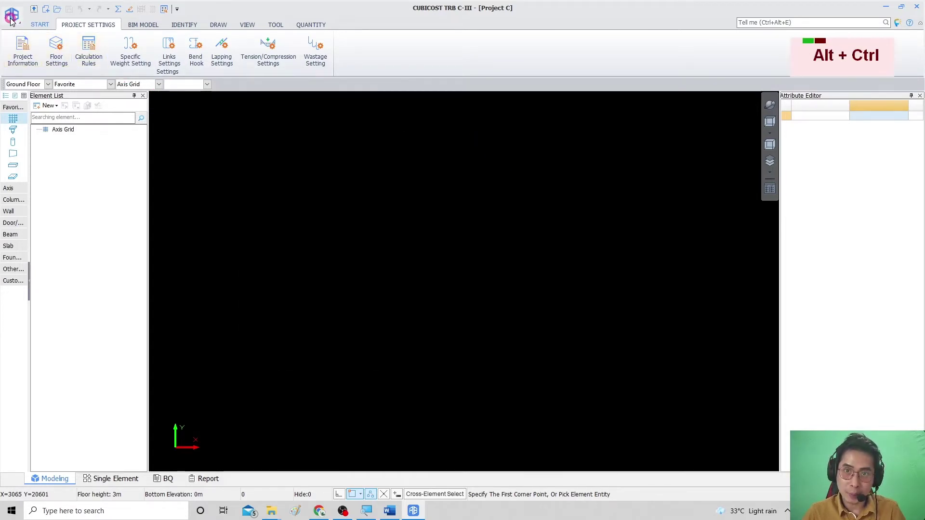
Save the project as Project C.TRB2 in the Project folder on the desktop.
scroll(11, 19, "up", 1, "ctrl+alt")
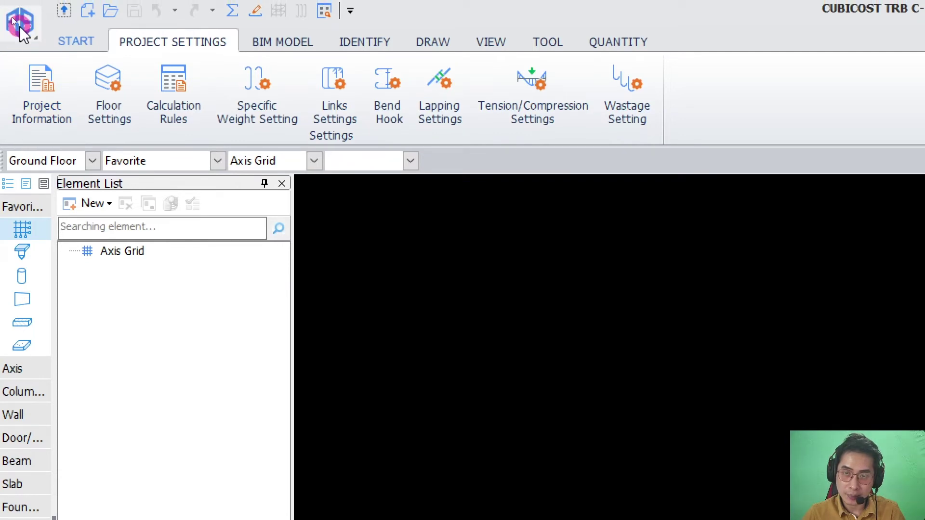
left_click(19, 29)
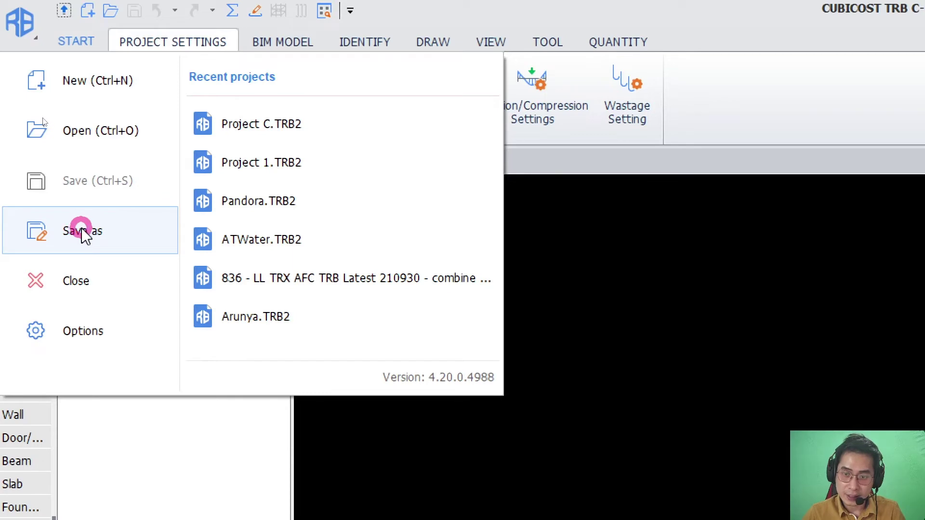
left_click(82, 227)
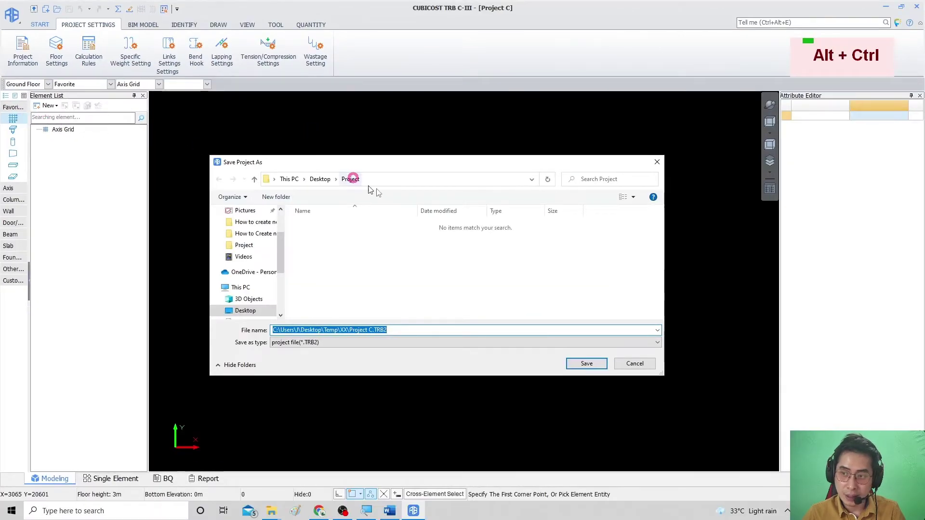
left_click(350, 329)
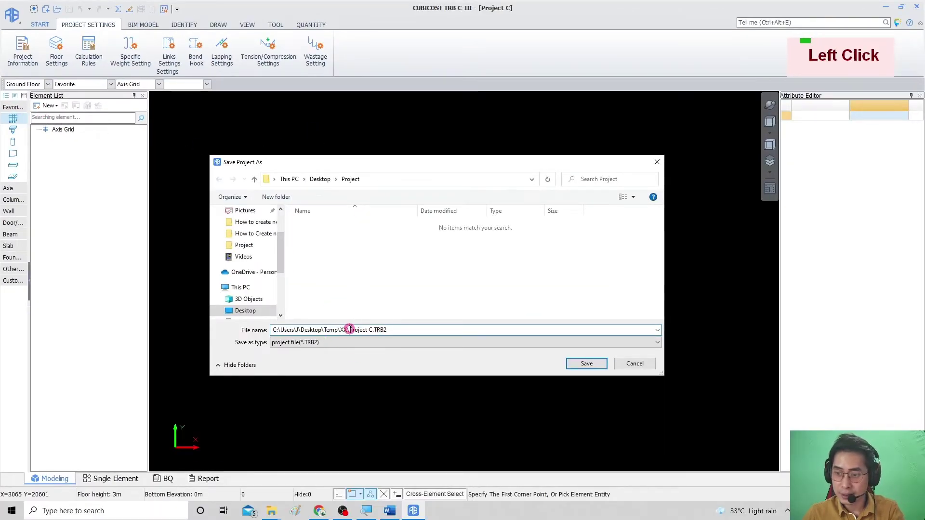
left_click_drag(349, 330, 277, 329)
key("BackSpace")
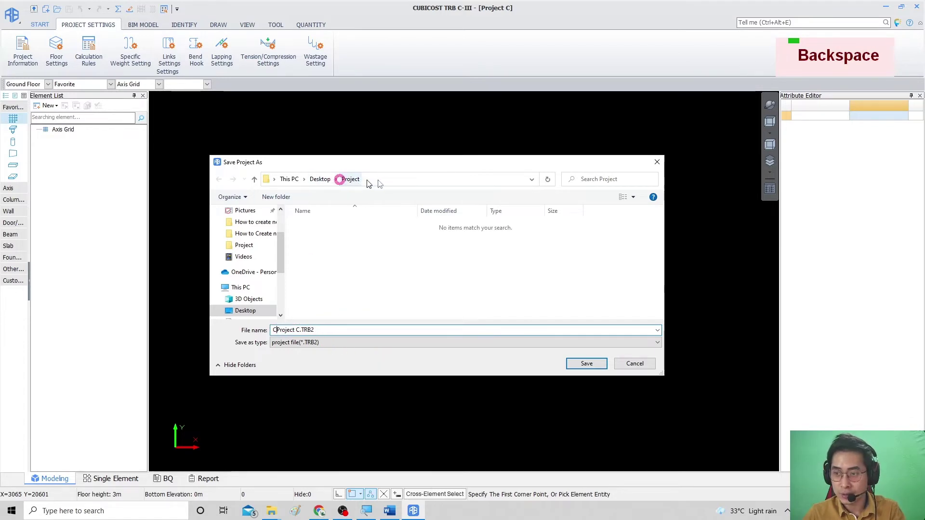
key("BackSpace")
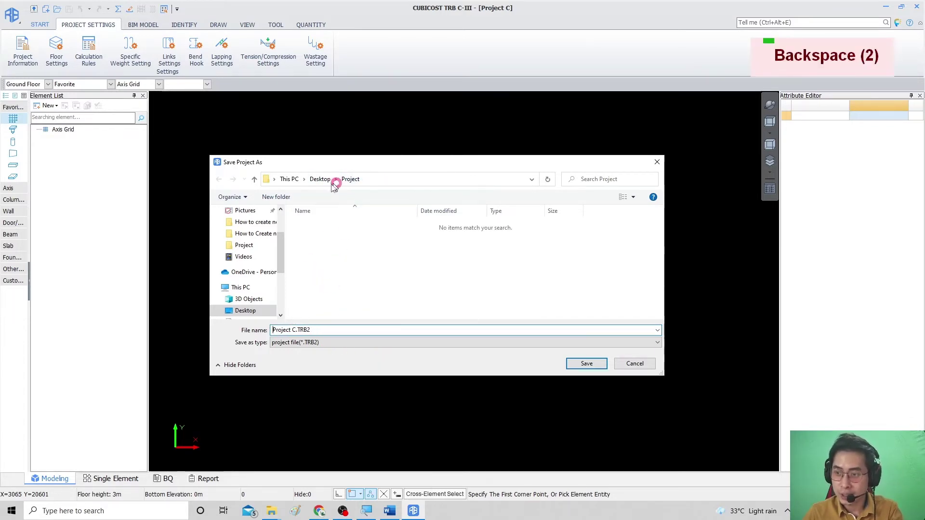
left_click(594, 365)
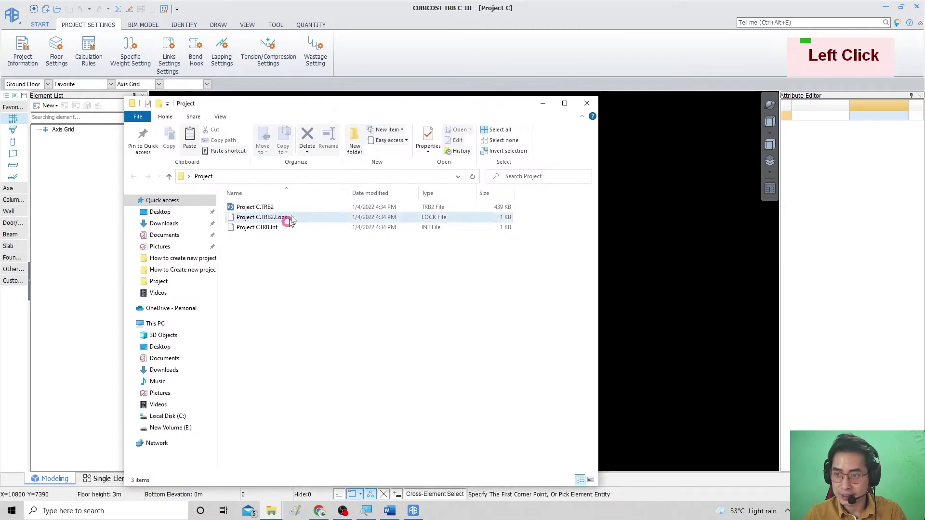
In File Explorer, examine the saved project's TRB2, Lock and Int files in the Project folder.
left_click(239, 210)
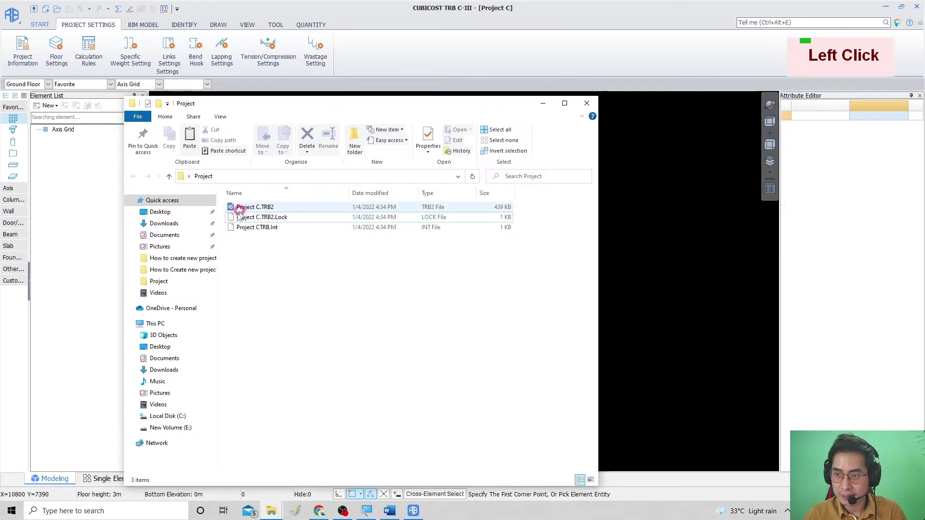
left_click(265, 208)
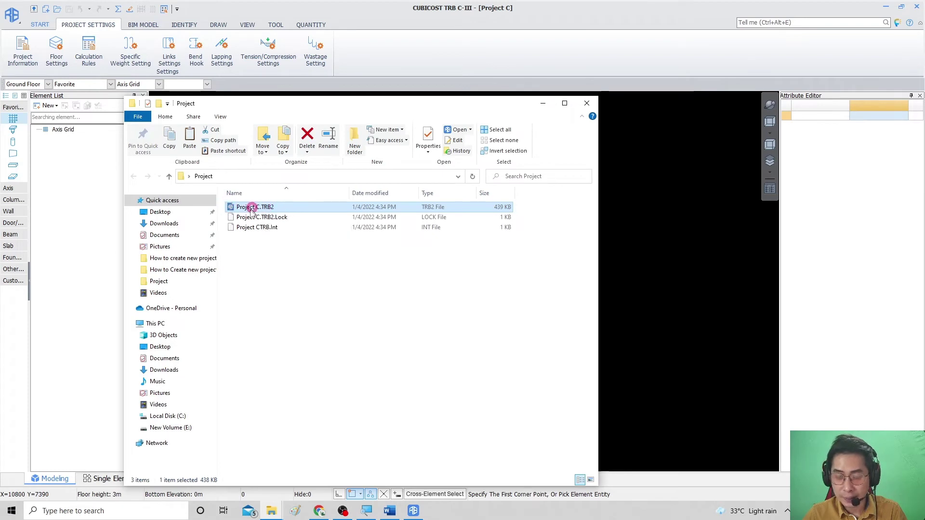
left_click(289, 217)
left_click(272, 227)
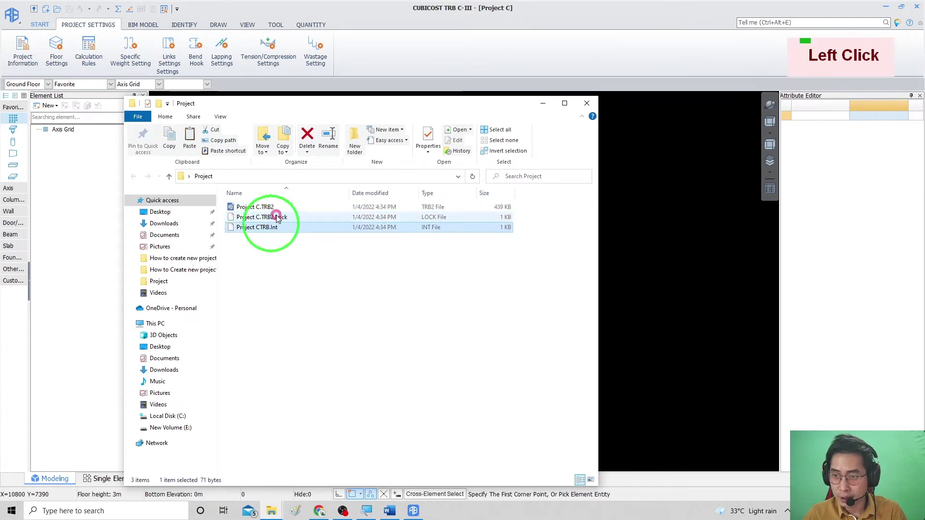
Compare the project's Lock and Int files in the Project folder and return to the Project C model.
left_click(266, 216)
left_click(270, 228)
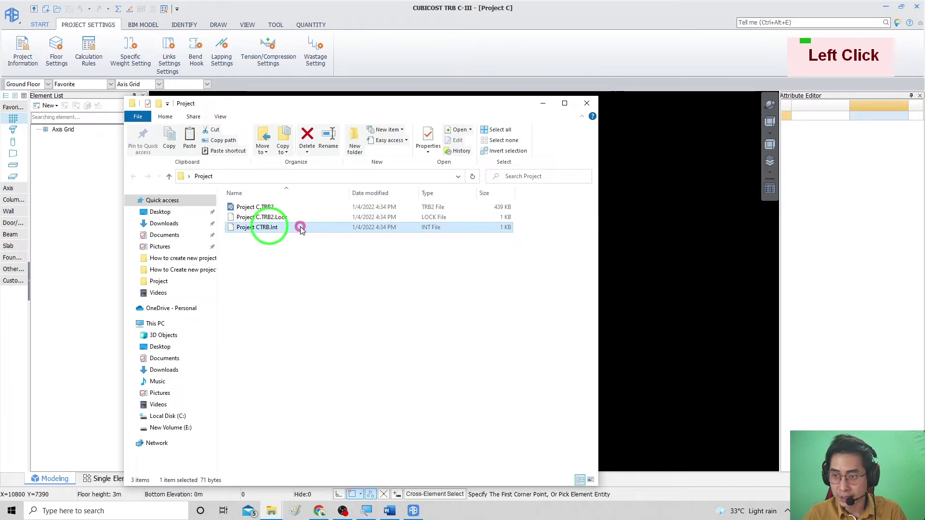
left_click(286, 217)
left_click(285, 227)
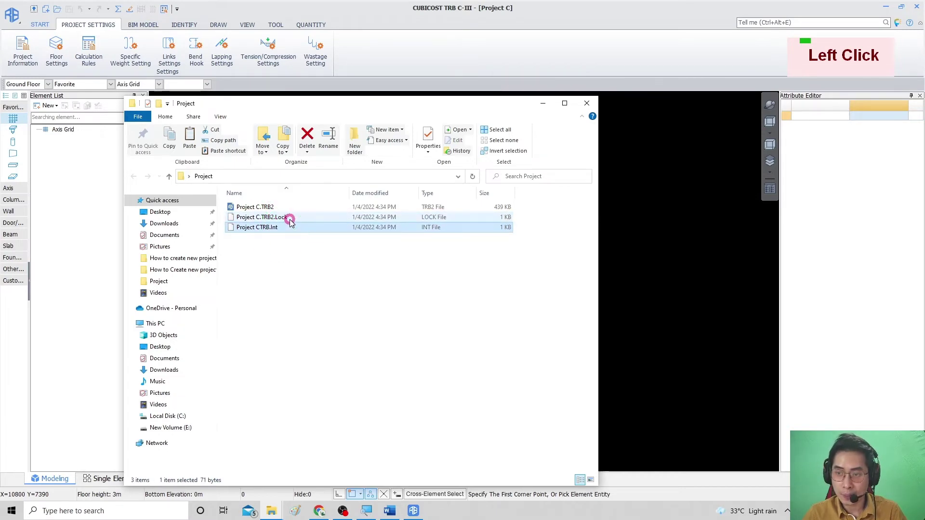
left_click(289, 217)
left_click(275, 227)
left_click(294, 218)
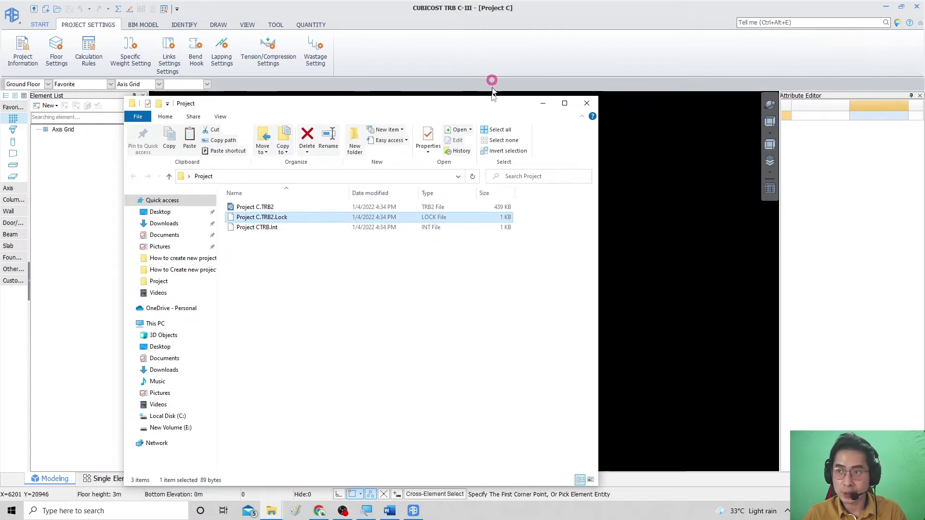
left_click_drag(462, 118, 499, 132)
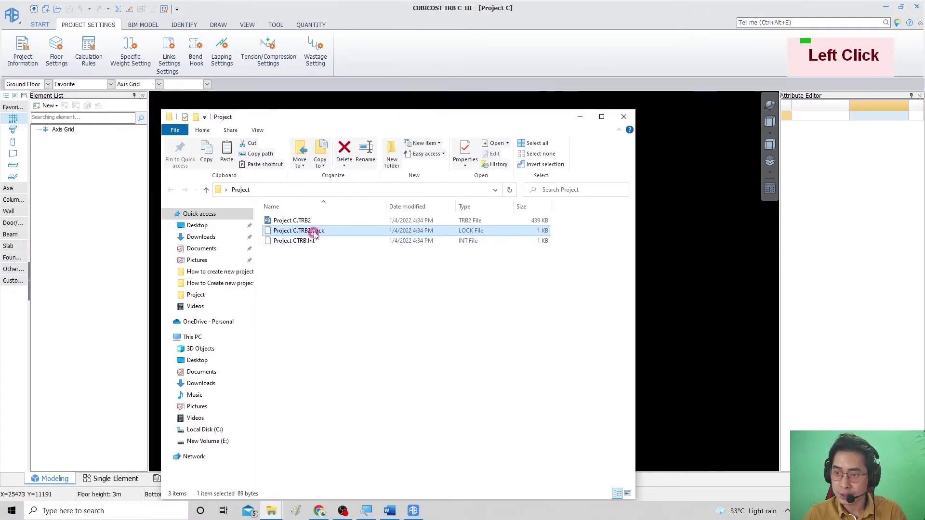
left_click_drag(413, 118, 0, 121)
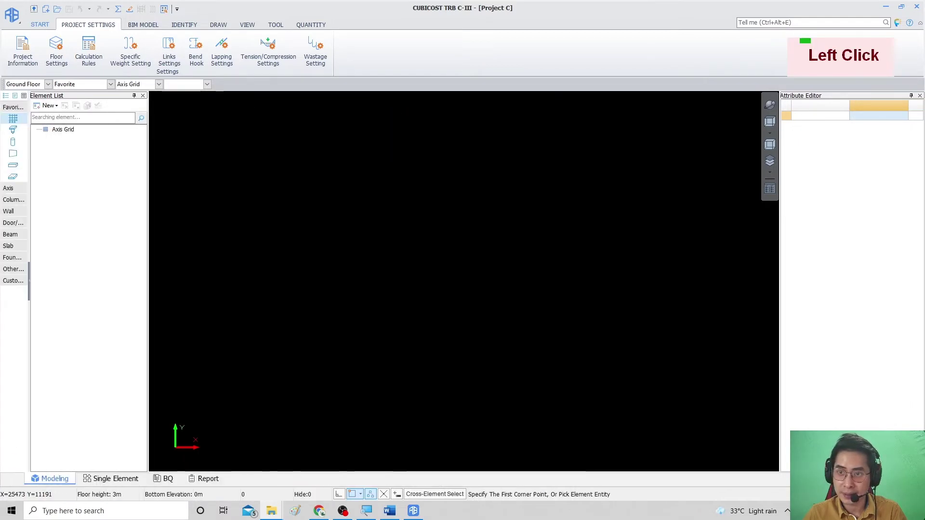
Try to export the empty Project C model by floor with the Modeling range included, and by entity.
left_click(148, 26)
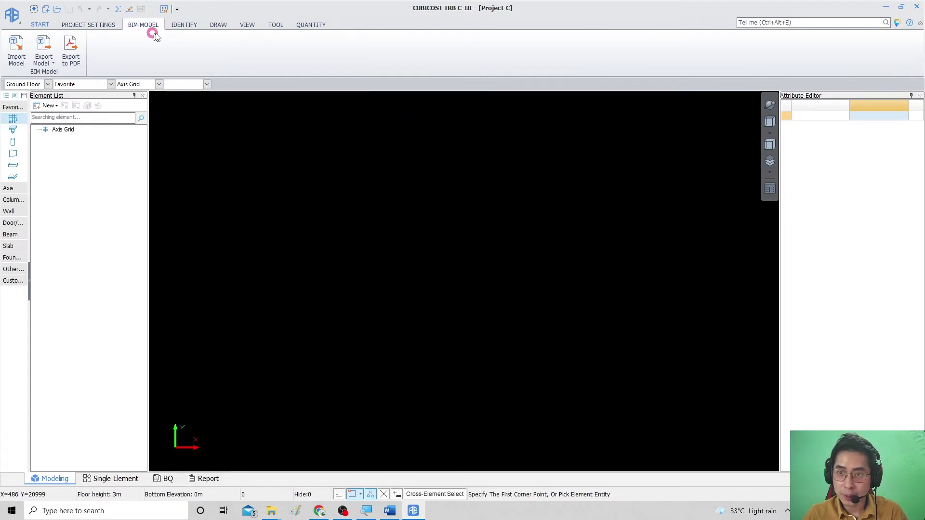
left_click(43, 54)
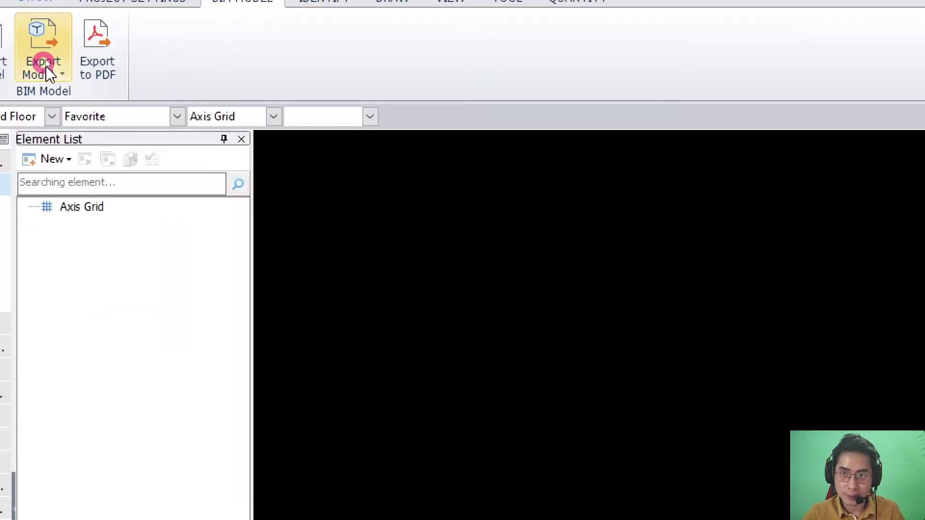
left_click(52, 63)
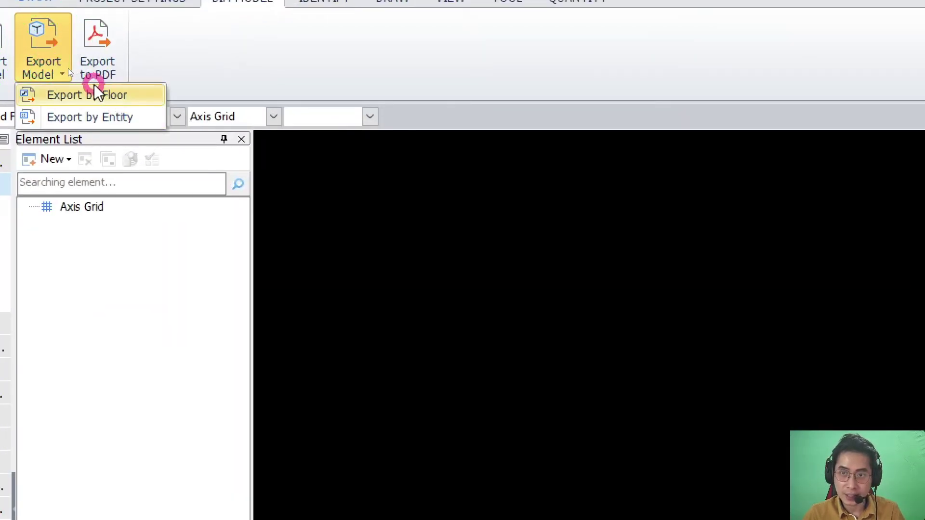
key("ctrl+alt")
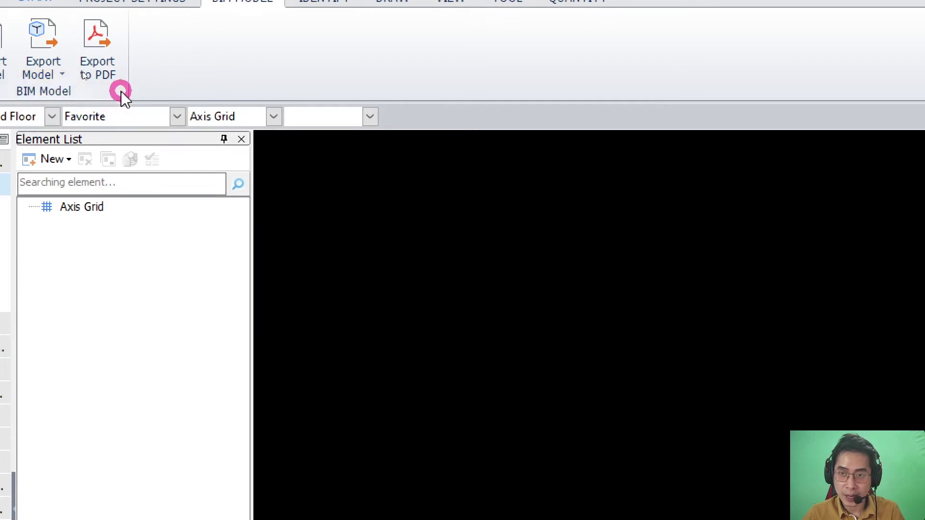
left_click(53, 63)
double_click(53, 72)
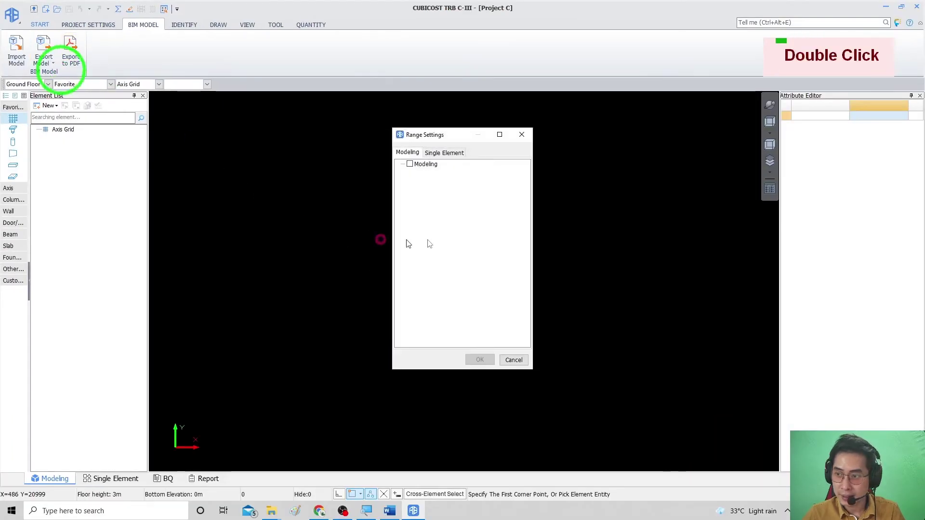
left_click(410, 164)
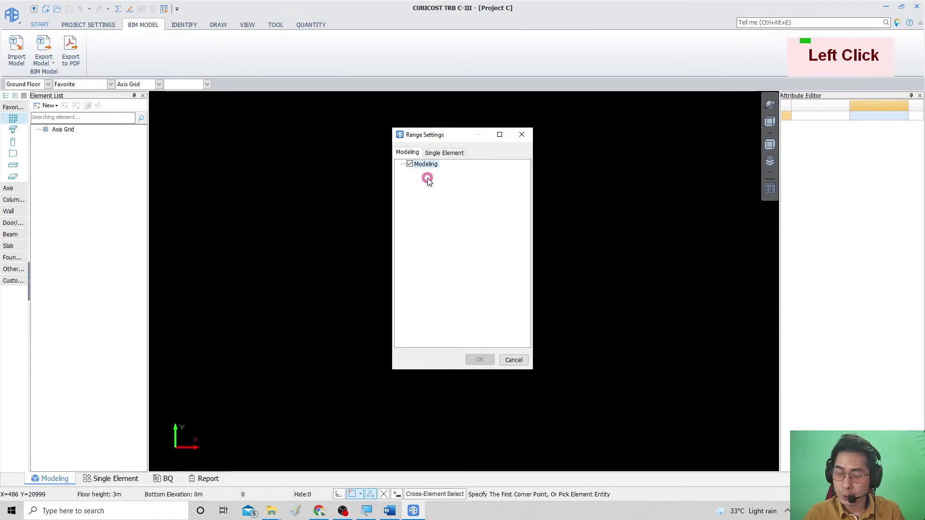
left_click(522, 135)
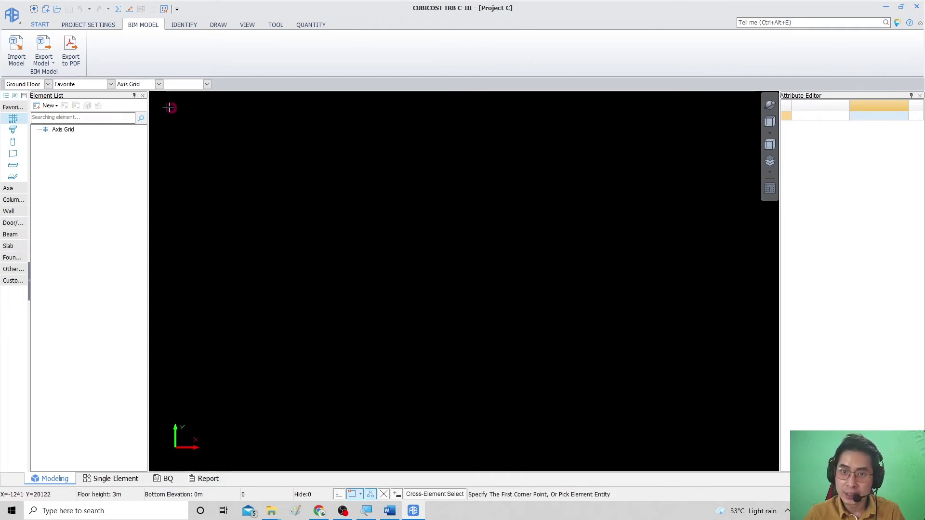
left_click(43, 57)
left_click(57, 83)
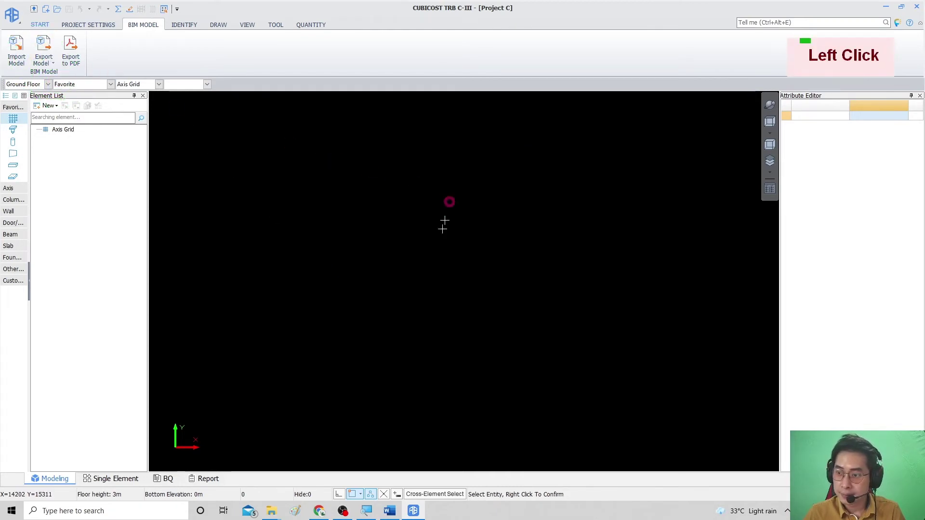
middle_click(422, 235)
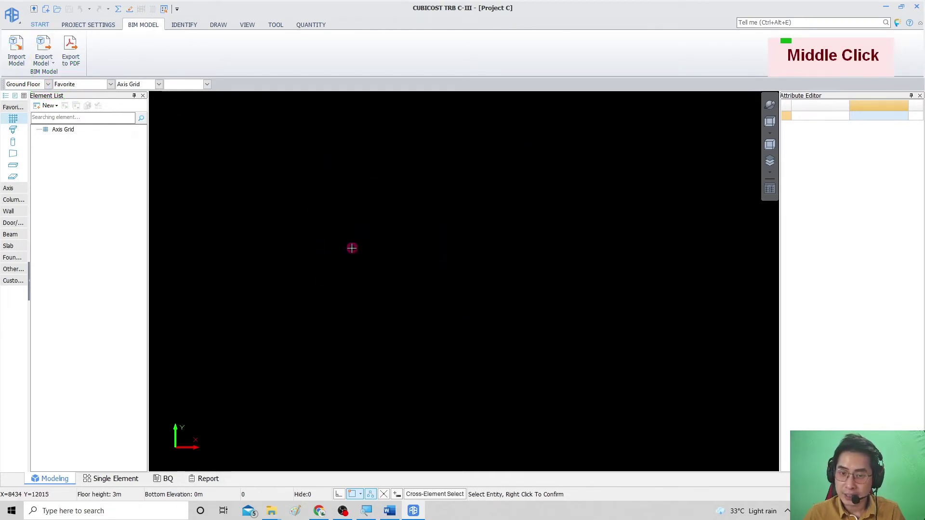
Create a rectangular column element and place one instance of it on the Ground Floor.
left_click(18, 140)
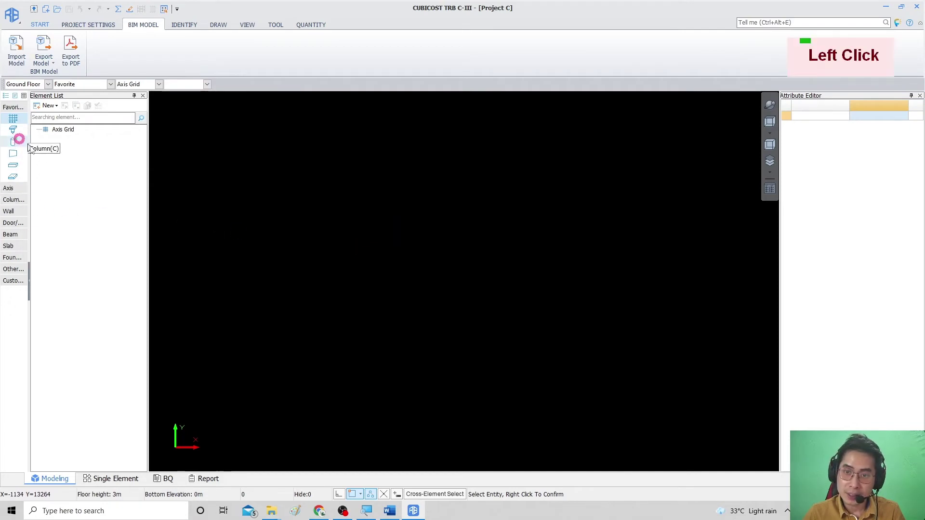
left_click(49, 106)
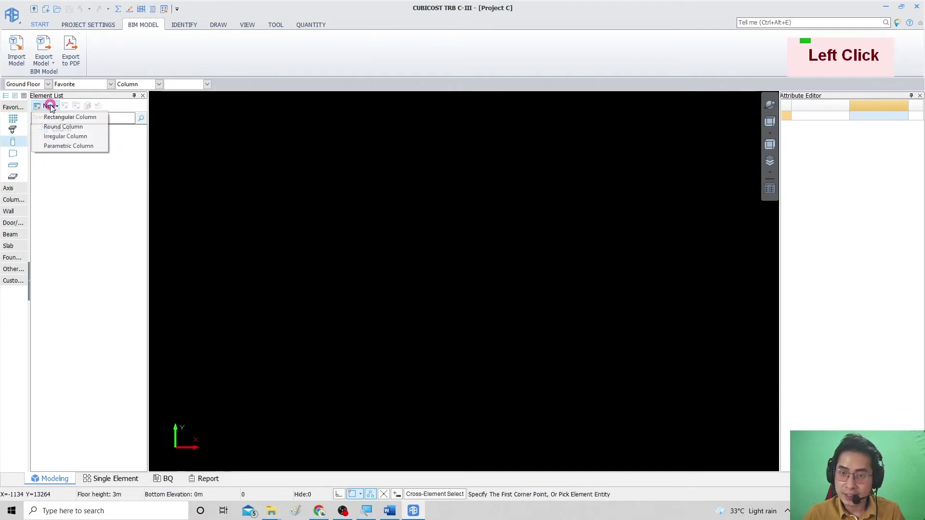
left_click(70, 118)
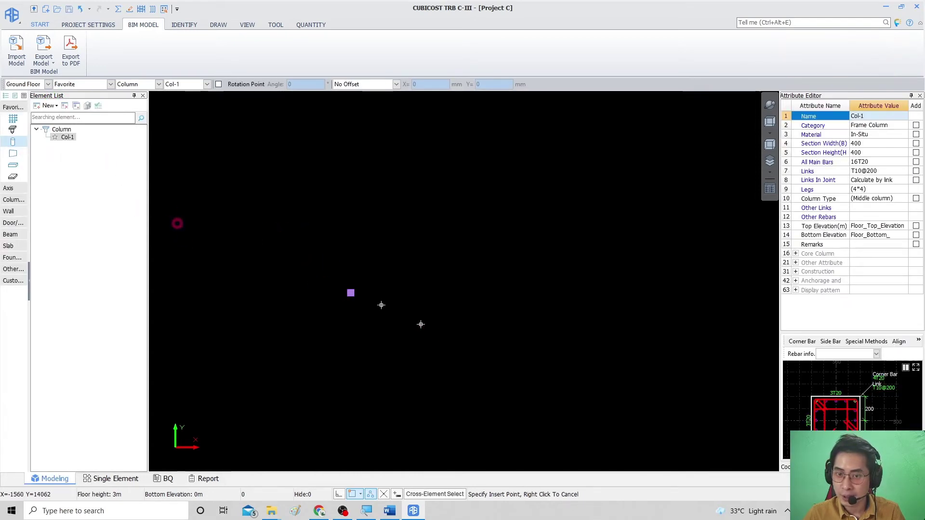
left_click(380, 343)
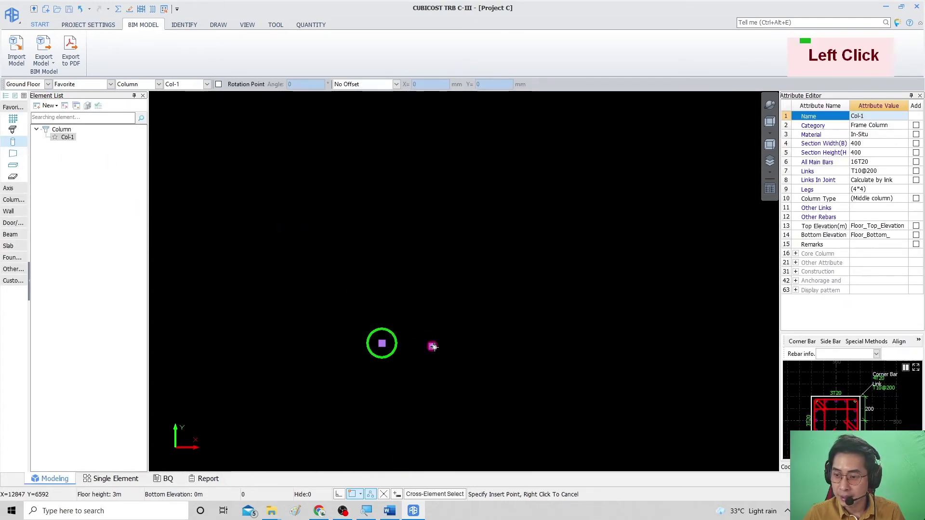
right_click(430, 351)
middle_click(386, 353)
scroll(386, 352, "up", 2)
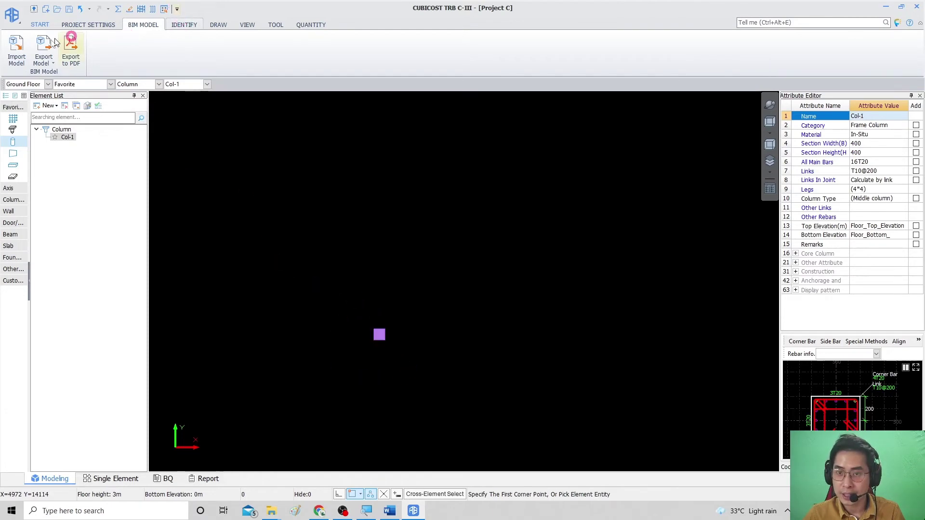
Export the Ground Floor column model by floor as Project C.Cubic in the Project folder on the desktop.
left_click(43, 54)
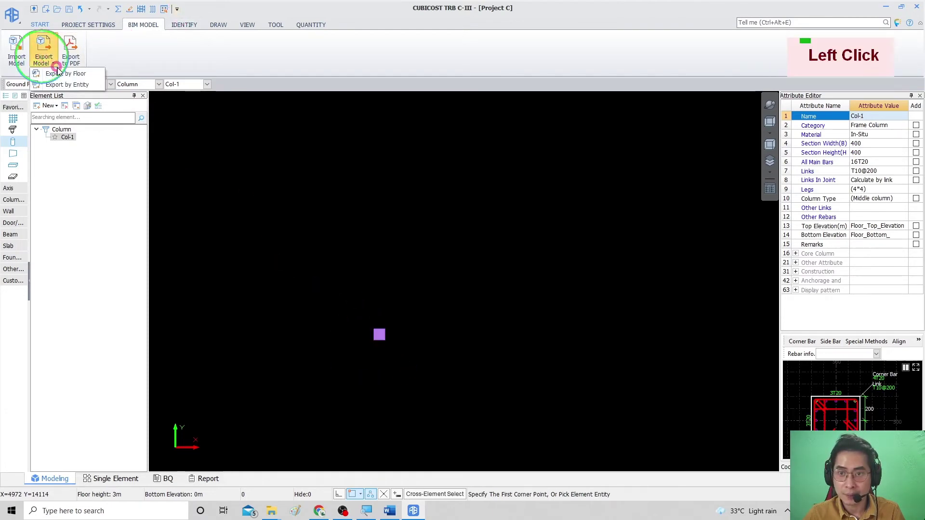
left_click(86, 75)
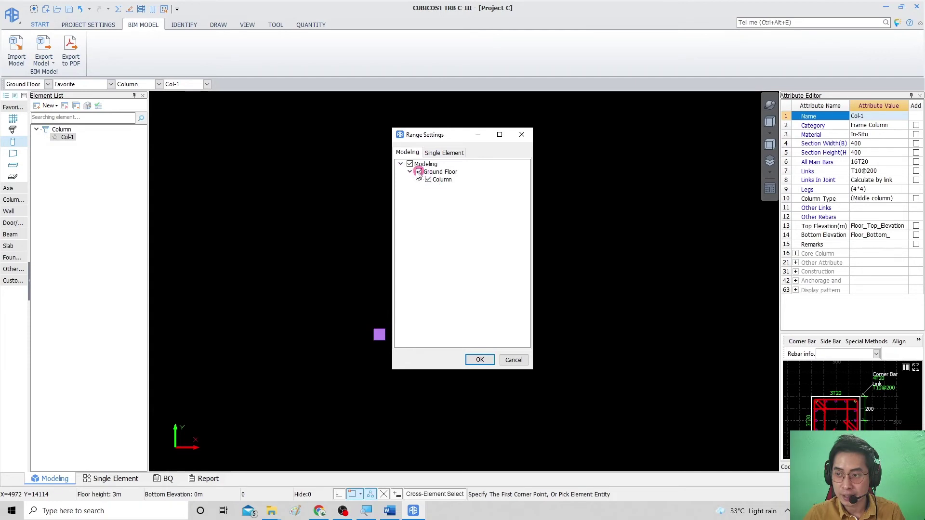
left_click(482, 361)
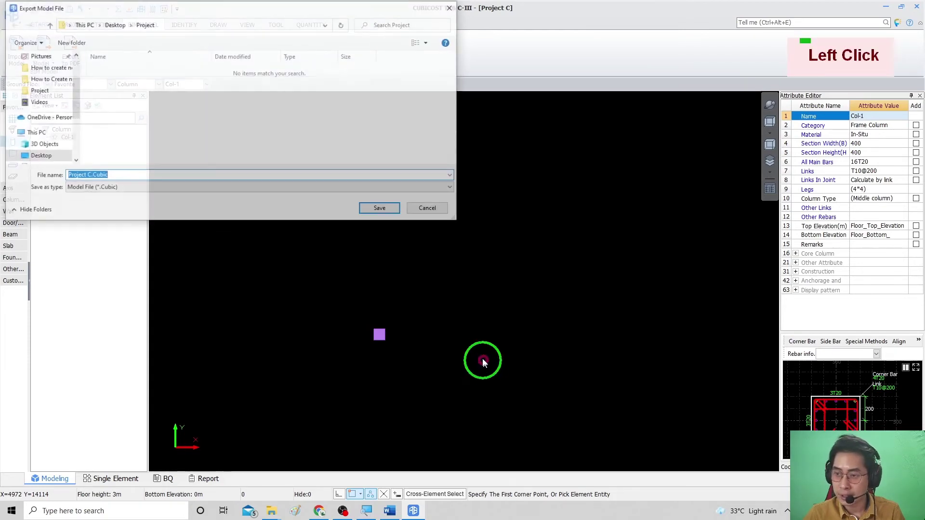
left_click_drag(190, 13, 300, 144)
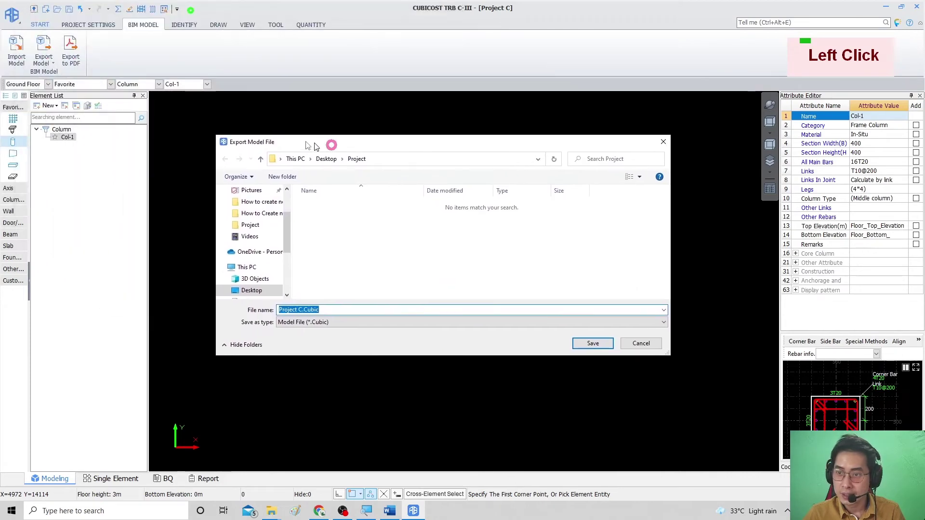
left_click(311, 309)
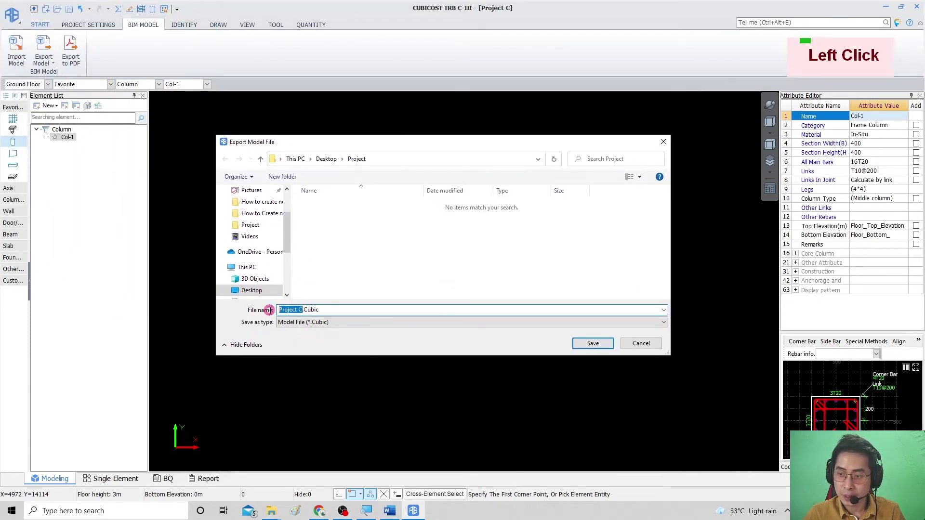
left_click(374, 226)
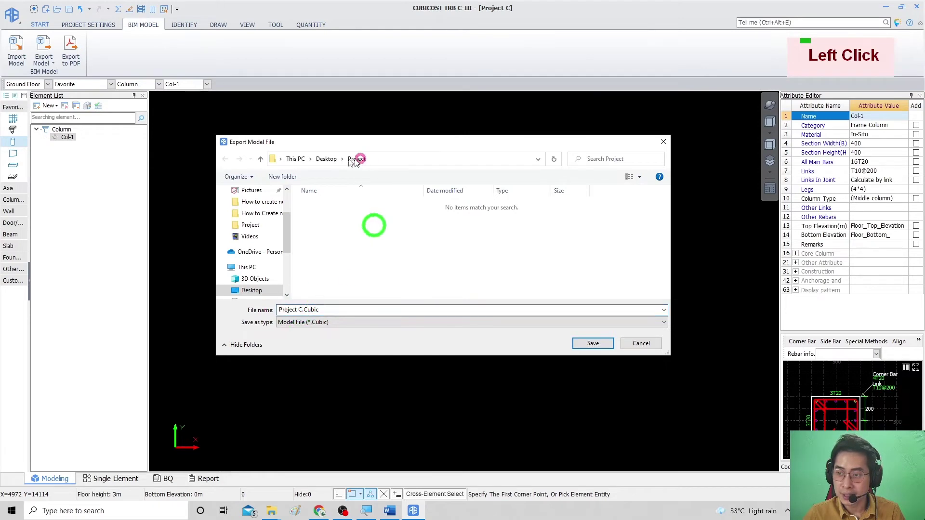
left_click(594, 344)
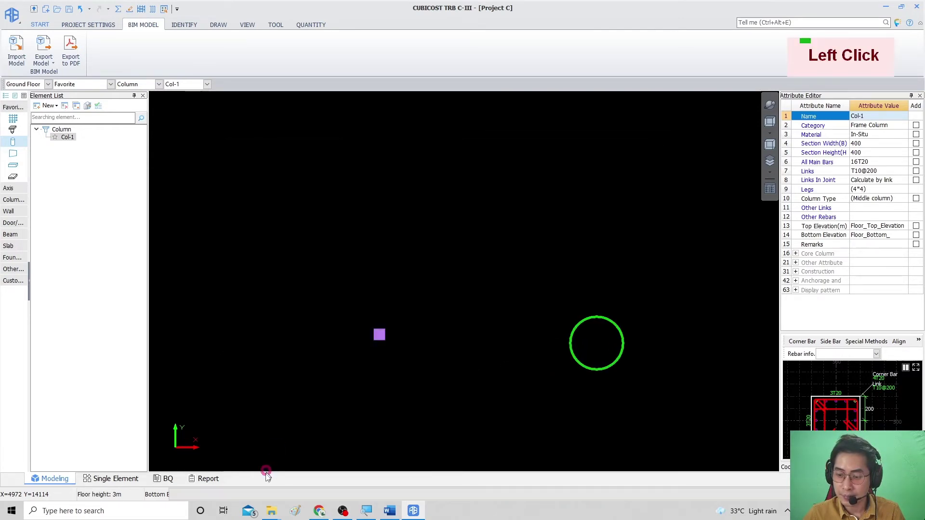
In File Explorer, examine the exported Project C.Cubic file in the Project folder and dismiss the export message in Cubicost TRB.
left_click(273, 513)
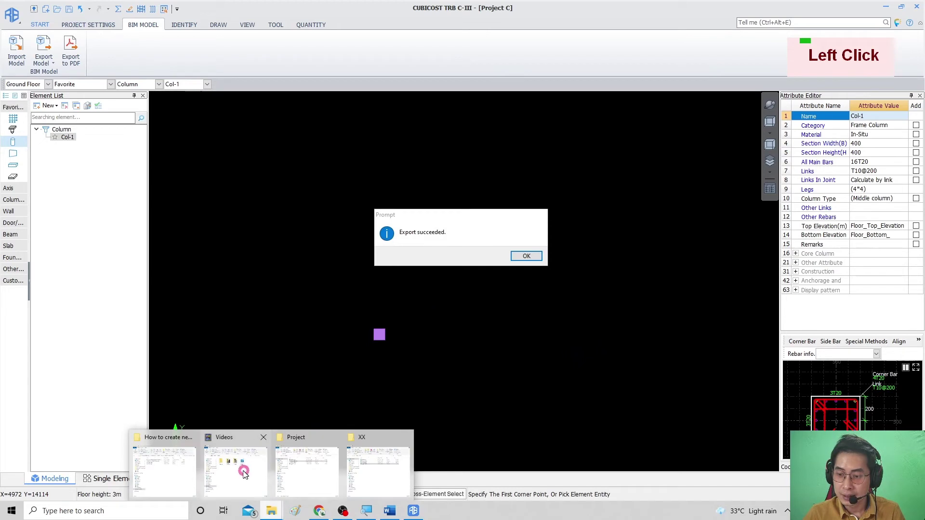
left_click(306, 446)
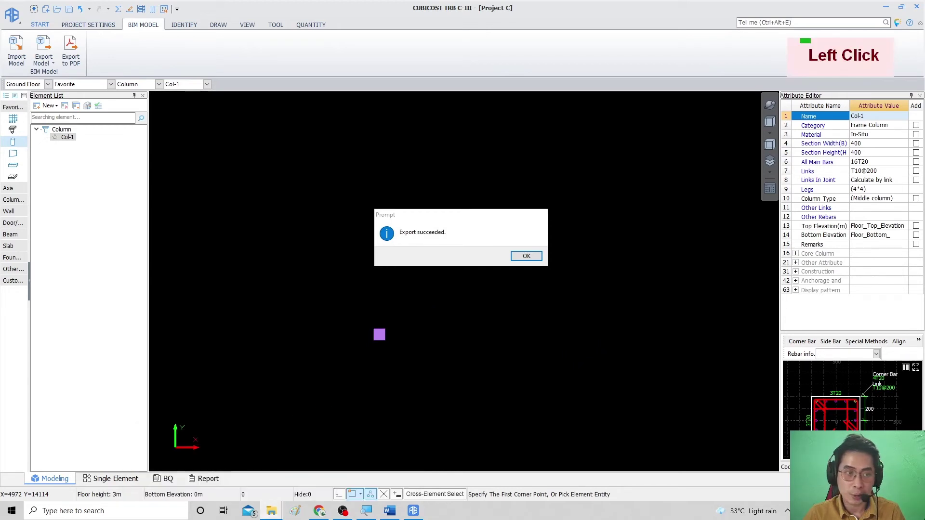
left_click_drag(289, 115, 302, 95)
left_click(186, 195)
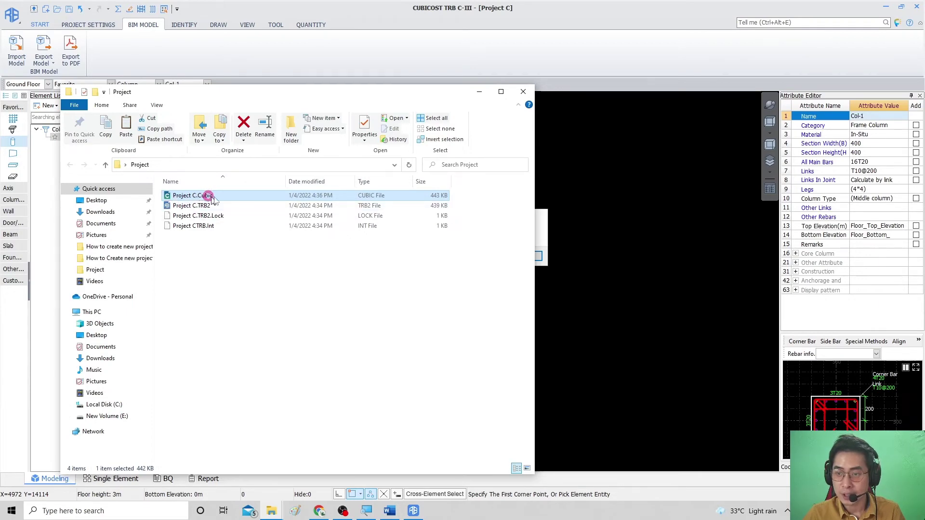
left_click_drag(260, 89, 0, 62)
left_click(526, 256)
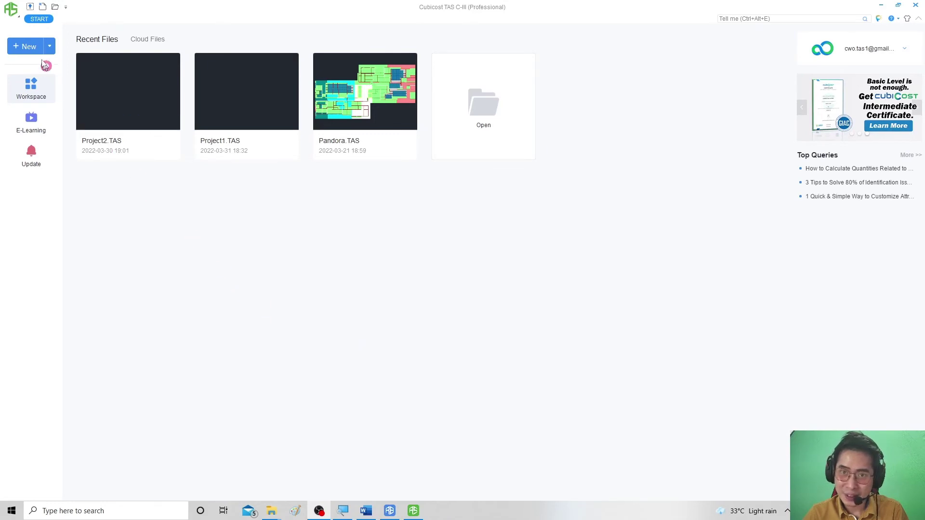
In Cubicost TAS, create Project3 with the Malaysian Standard Method of Measurement of Building Works (Second Edition) in metric units and review its project information.
left_click(27, 47)
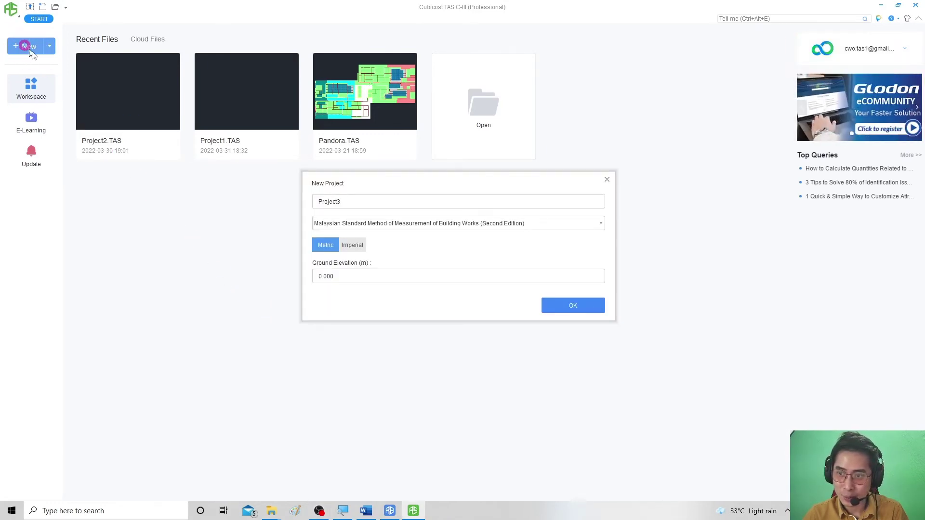
left_click(577, 306)
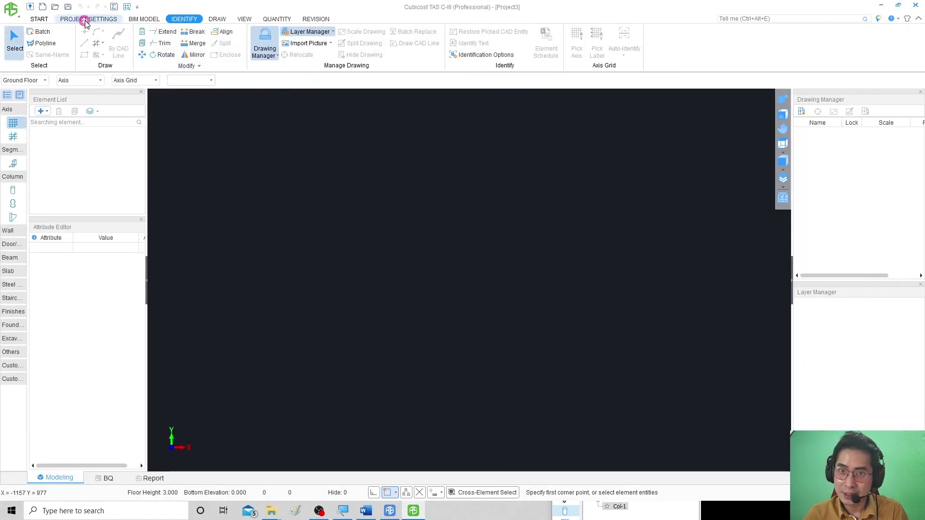
left_click(90, 19)
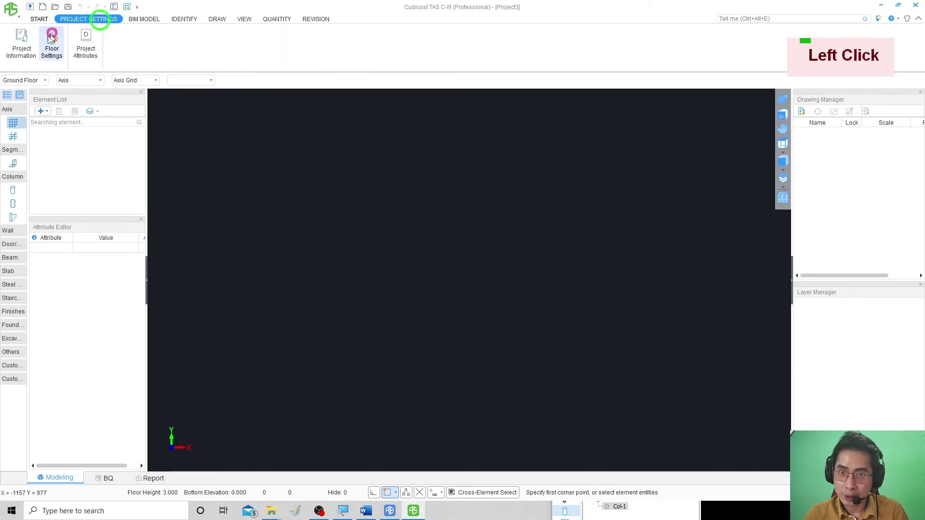
left_click(21, 42)
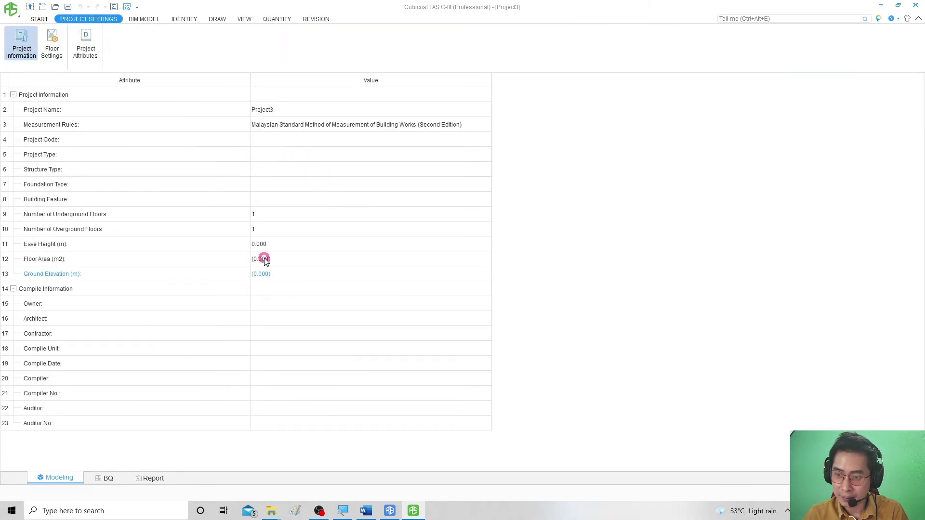
left_click(186, 22)
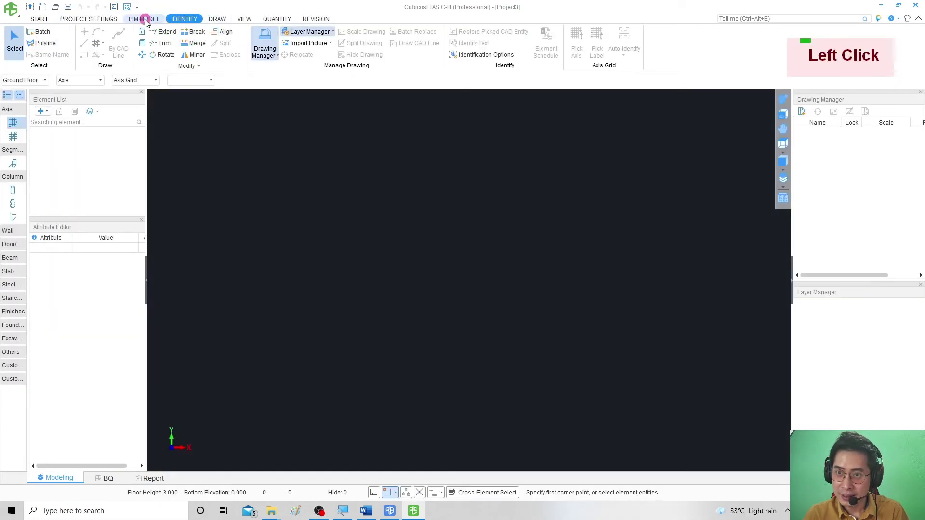
Start a model import with Project C.Cubic from the Project folder on the desktop as the source file.
left_click(144, 19)
left_click(241, 40)
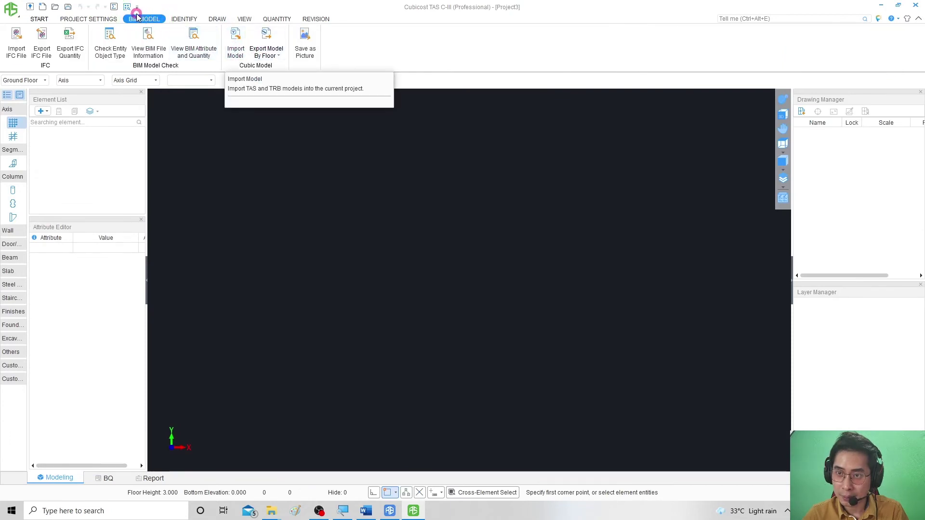
left_click(235, 49)
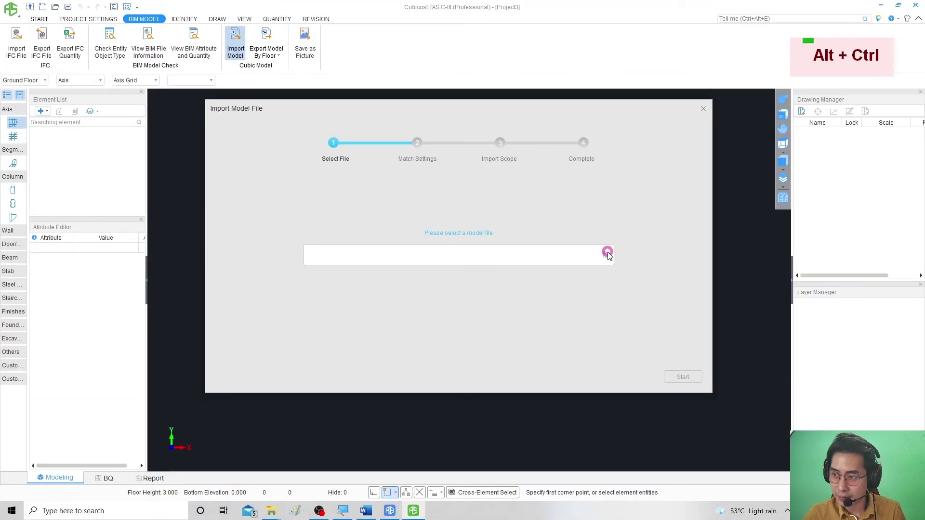
left_click(595, 263)
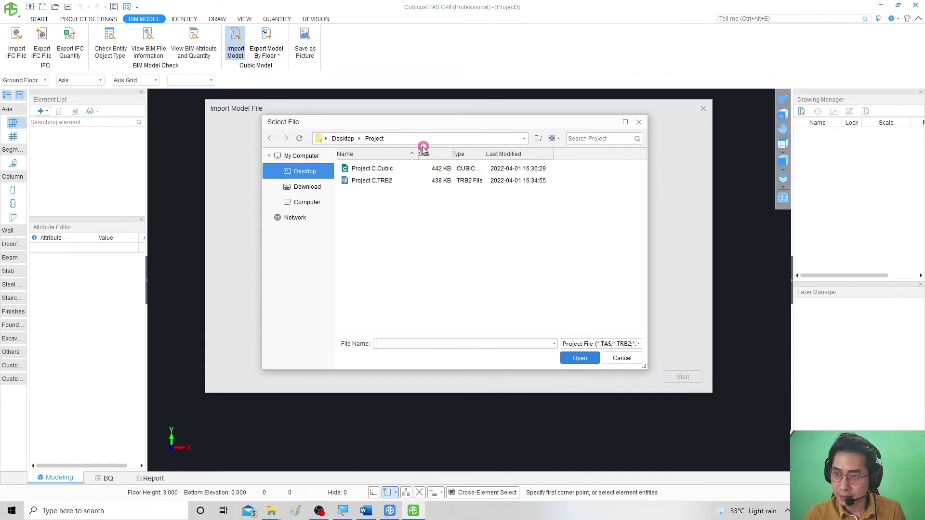
left_click(377, 168)
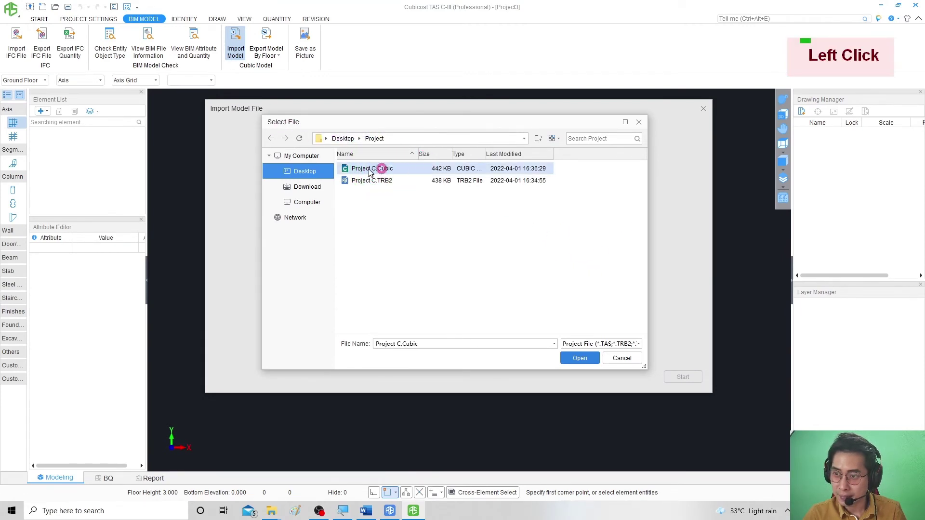
left_click(580, 358)
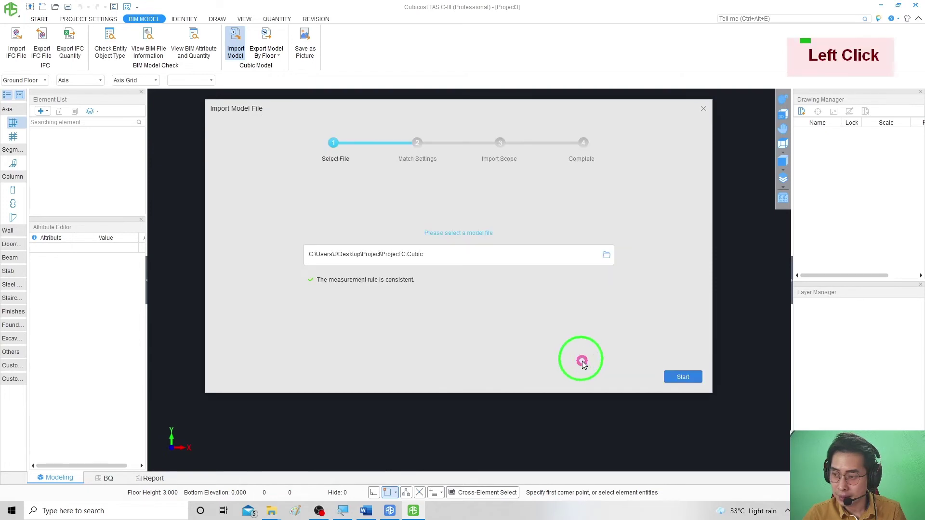
left_click(680, 377)
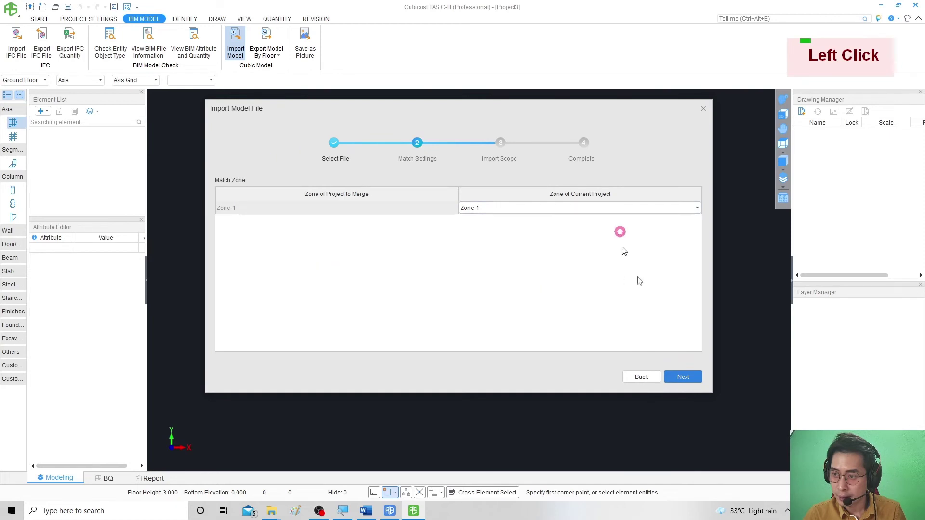
Accept the Zone-1 match and include all zones and all element types in the import scope.
left_click(689, 380)
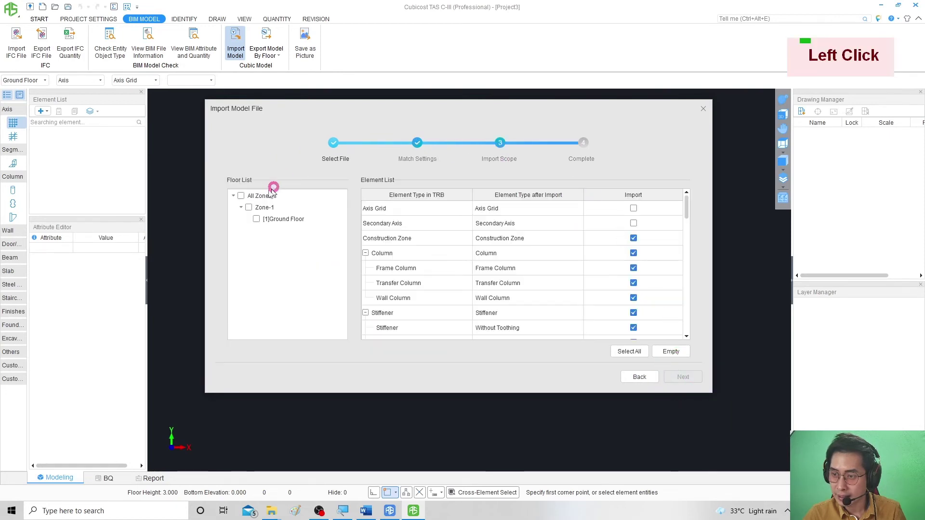
left_click(241, 196)
left_click(634, 208)
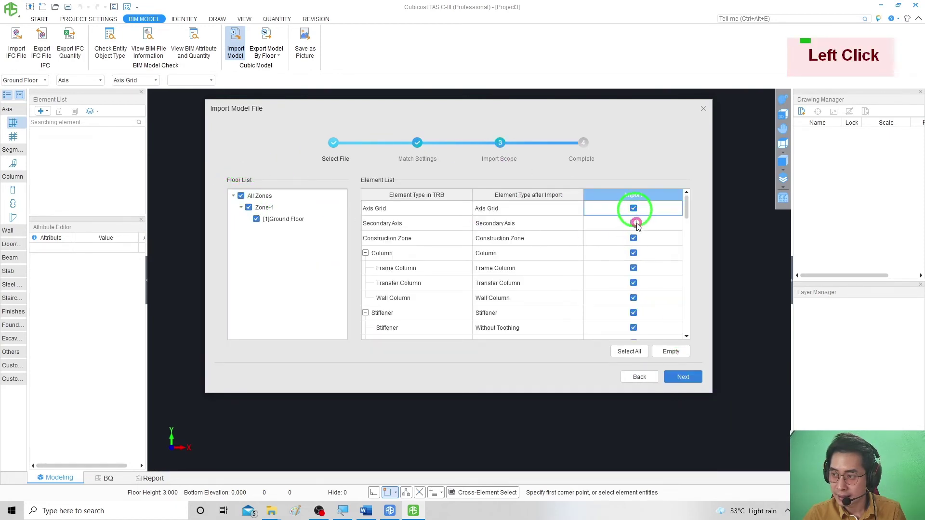
double_click(634, 223)
left_click(629, 352)
Run the import, saving the project as Project3.TAS in the desktop Project folder, and finish the import.
left_click(692, 380)
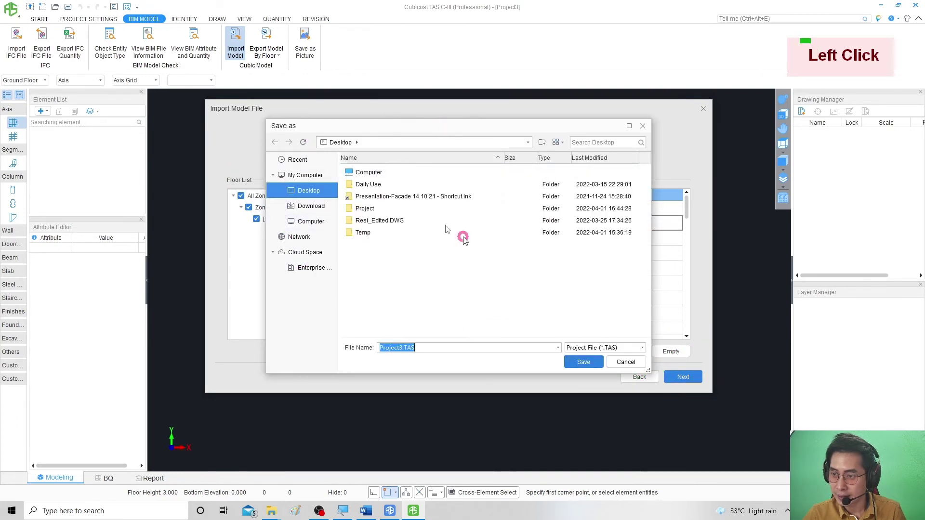
double_click(392, 210)
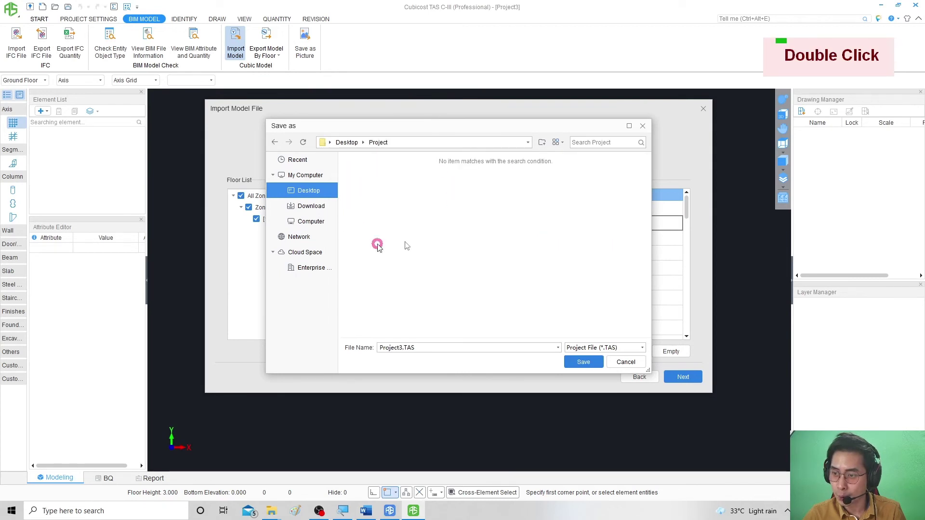
left_click(587, 362)
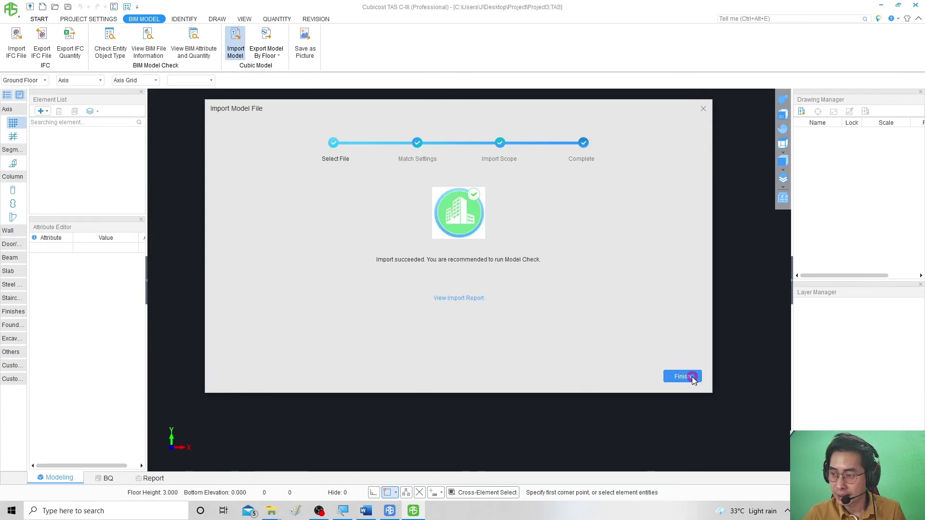
left_click(692, 377)
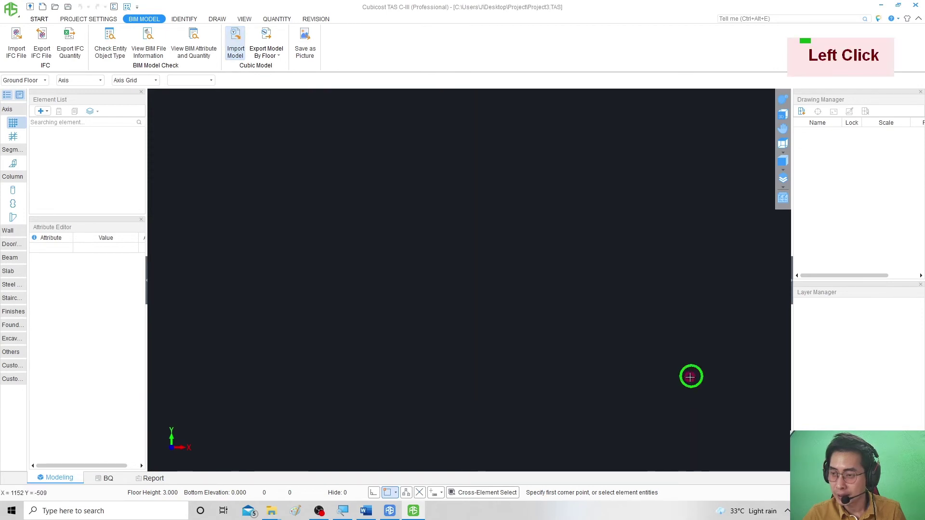
Compare the imported project information with the Project Information of Project C in Cubicost TRB.
left_click(87, 19)
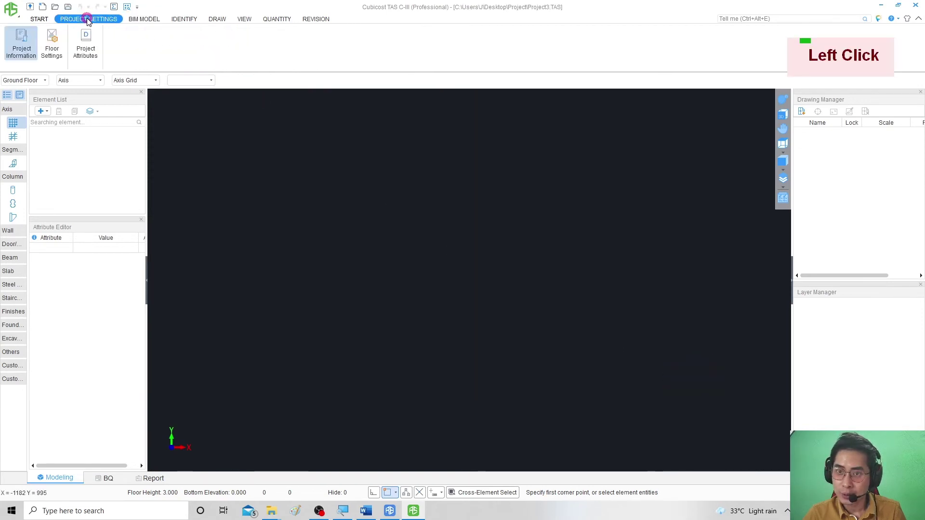
left_click(21, 43)
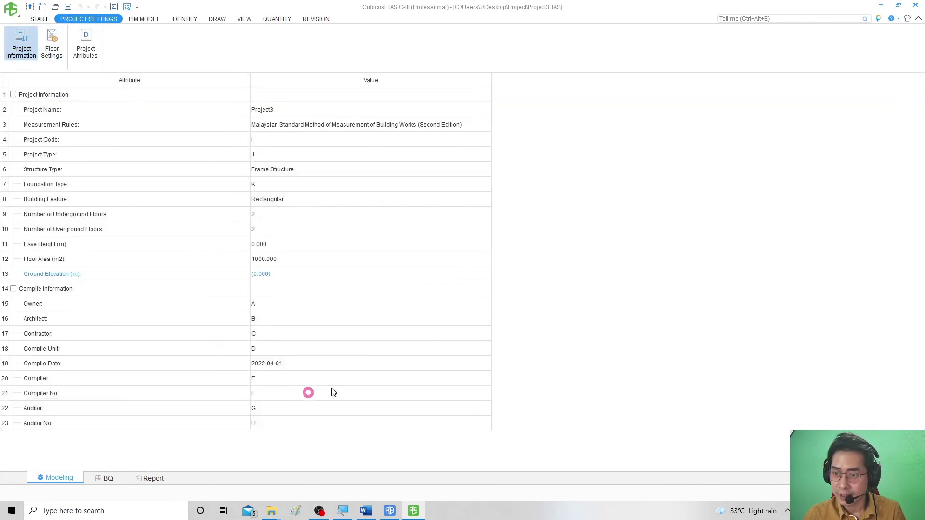
left_click(392, 512)
left_click_drag(659, 223, 561, 112)
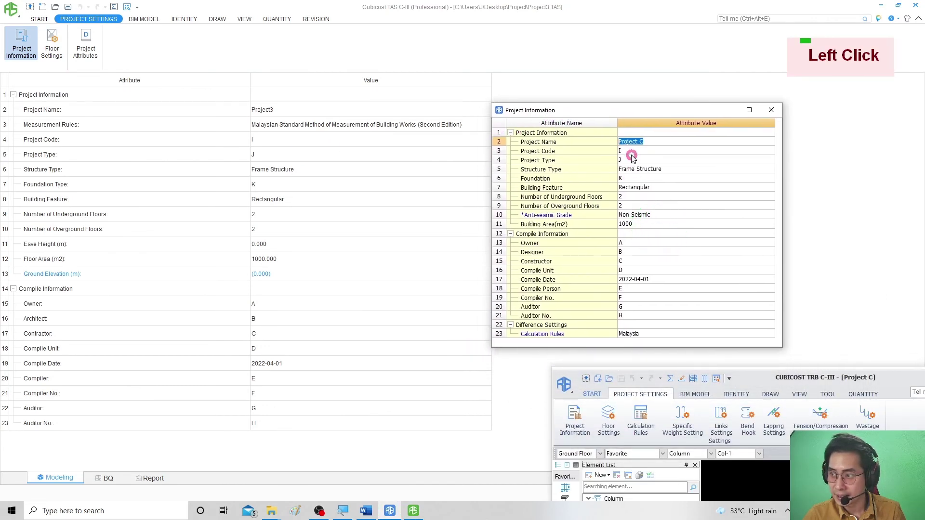
left_click_drag(608, 110, 580, 89)
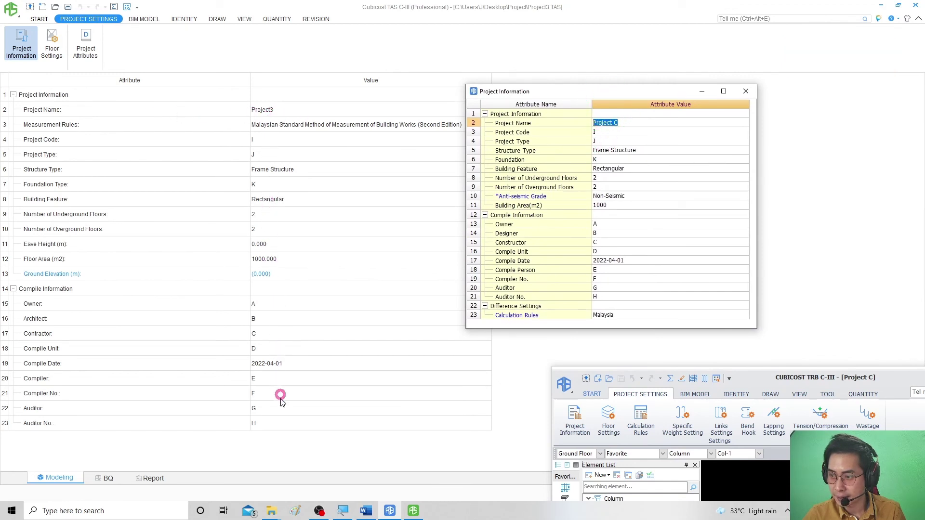
left_click(746, 92)
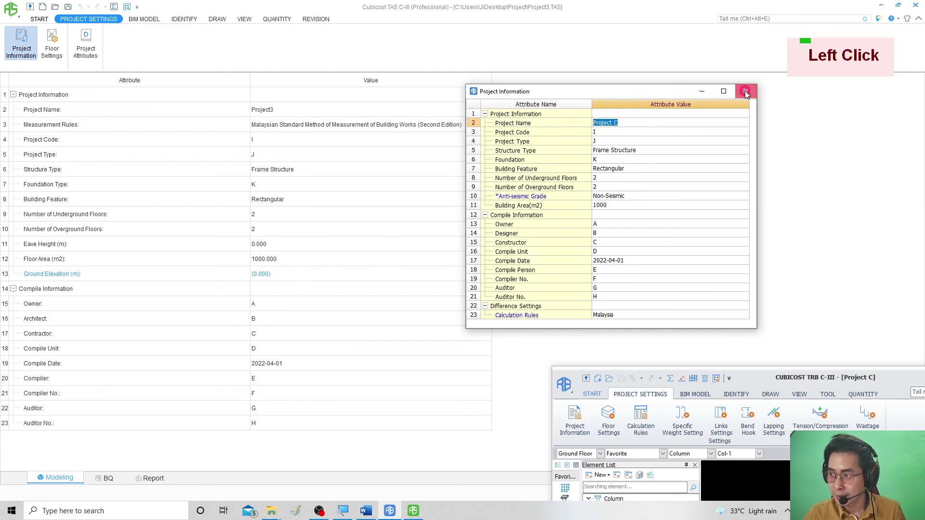
Return to the drawing view, save Project3, and close Cubicost TAS.
left_click(218, 19)
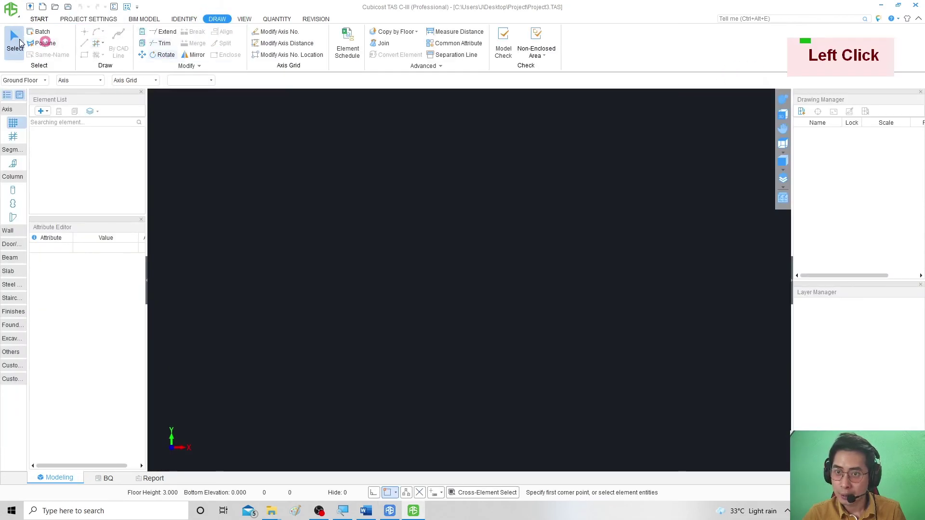
left_click(68, 7)
middle_click(345, 198)
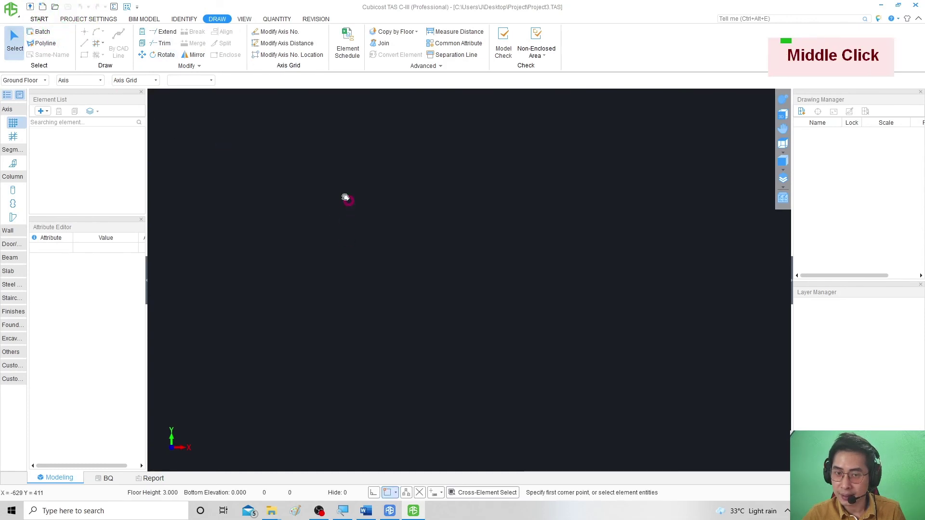
left_click(915, 5)
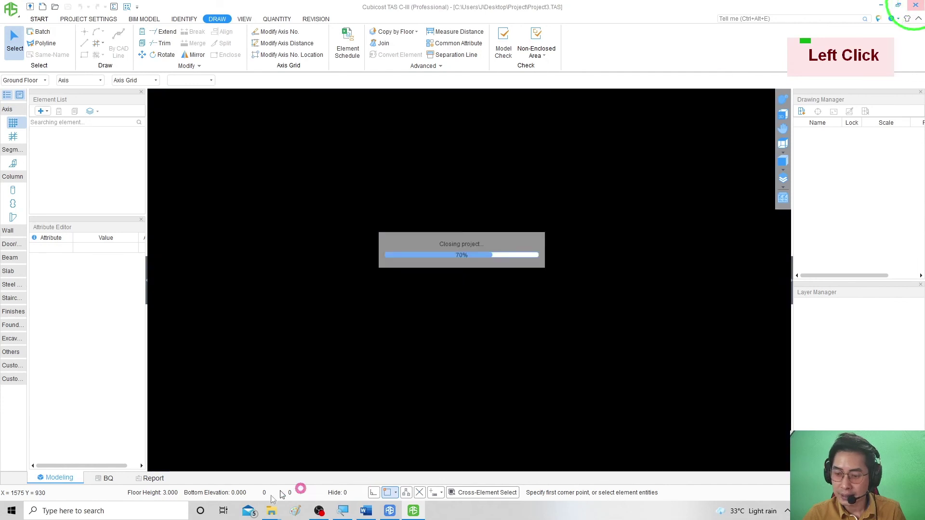
In File Explorer, rename Project3.TAS in the Project folder as Project C.TAS.
mouse_move(273, 511)
left_click(315, 465)
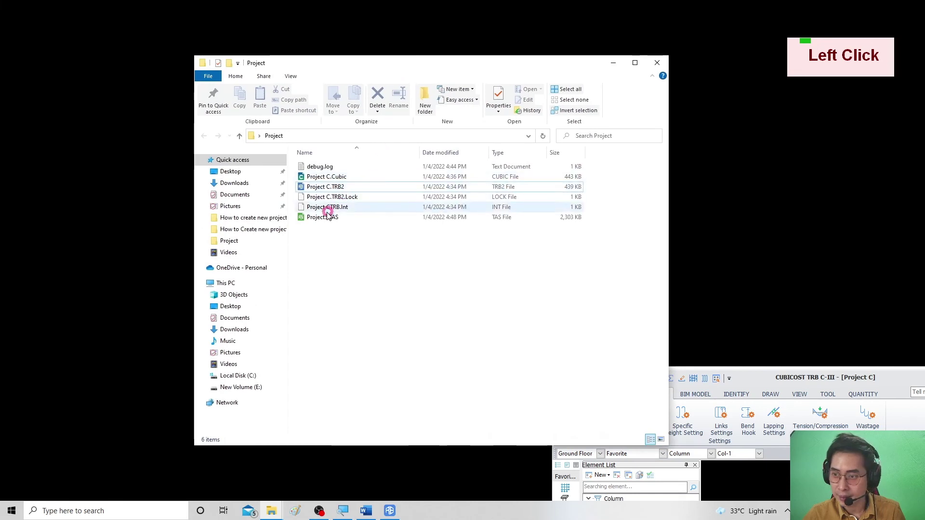
left_click(343, 218)
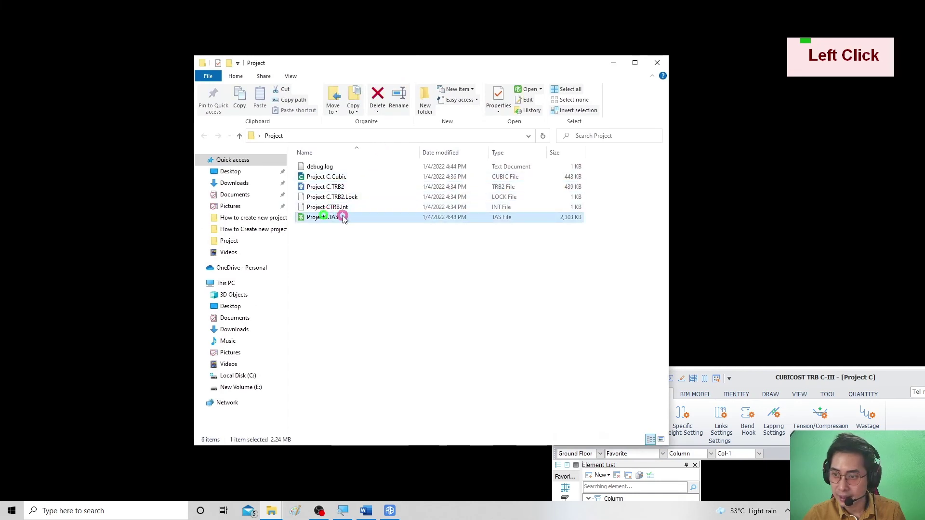
left_click(327, 217)
left_click(326, 217)
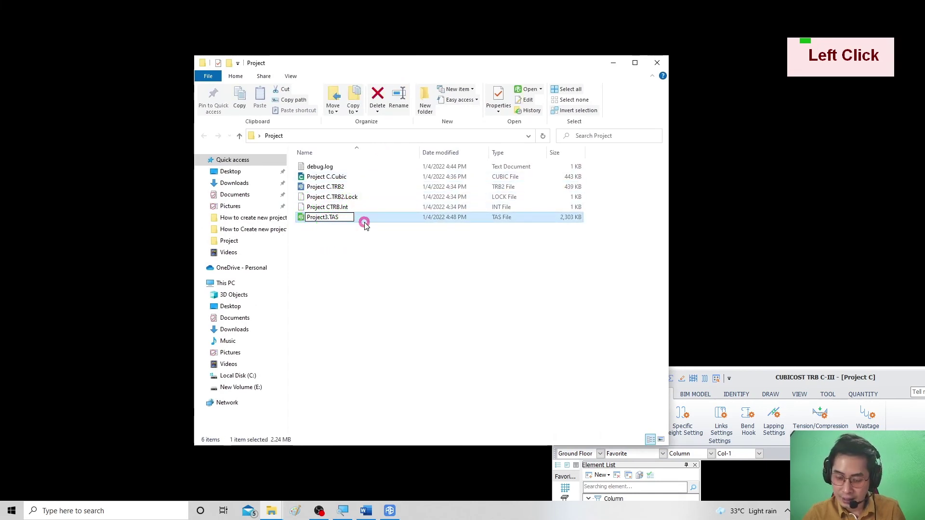
key("BackSpace")
type("C")
key("Return")
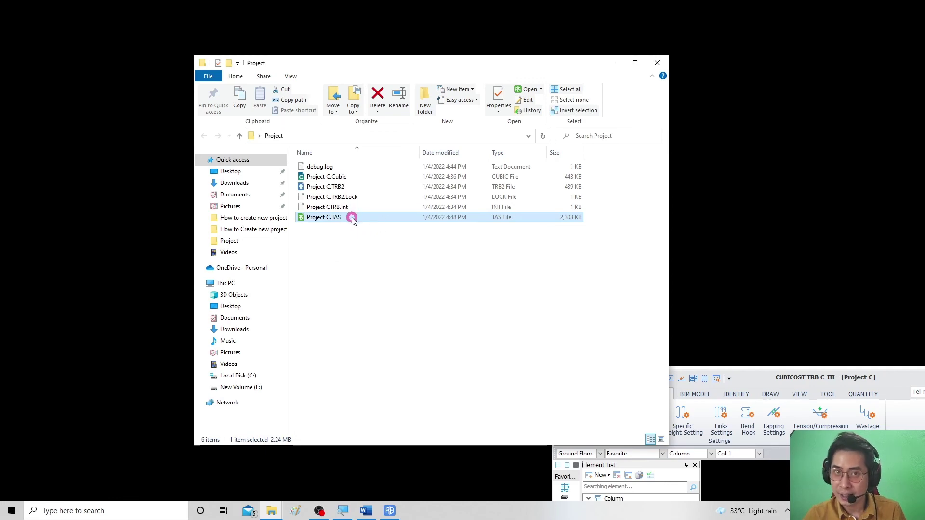
Open Project C.TAS in Cubicost TAS and review its project information.
double_click(353, 218)
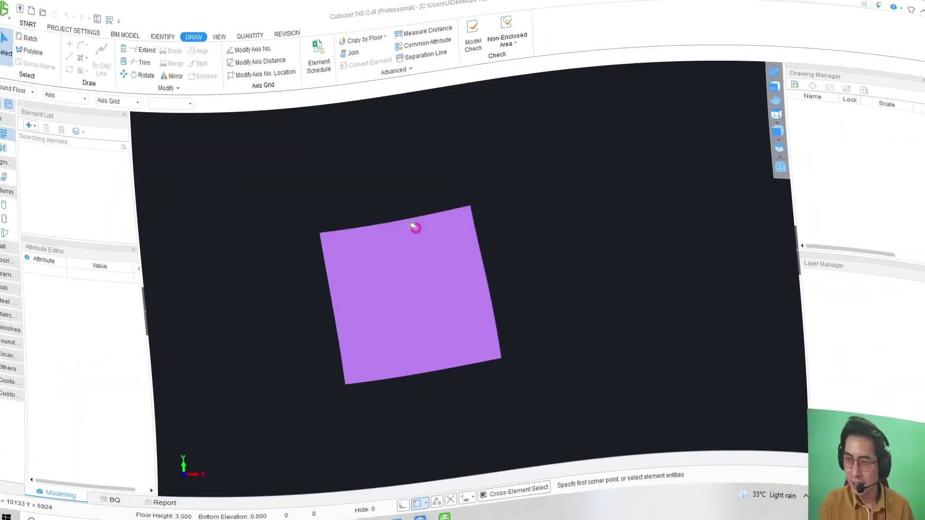
middle_click(424, 203)
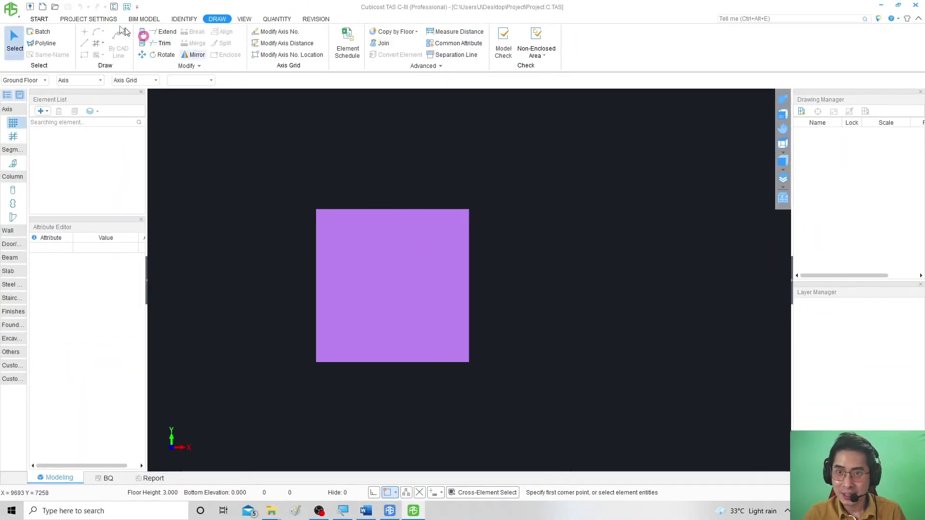
left_click(80, 20)
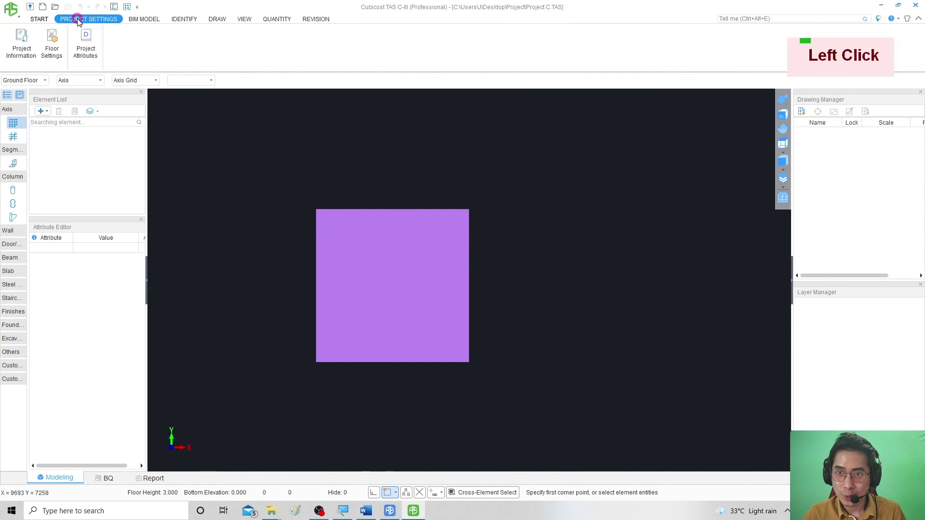
left_click(21, 52)
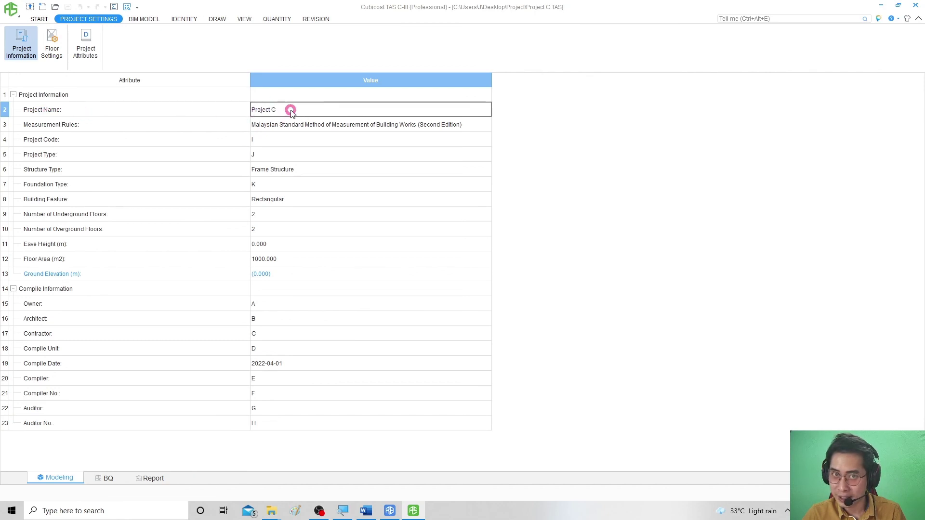
In File Explorer, compare the Project C.TAS file name with the project name in the project information.
left_click(272, 511)
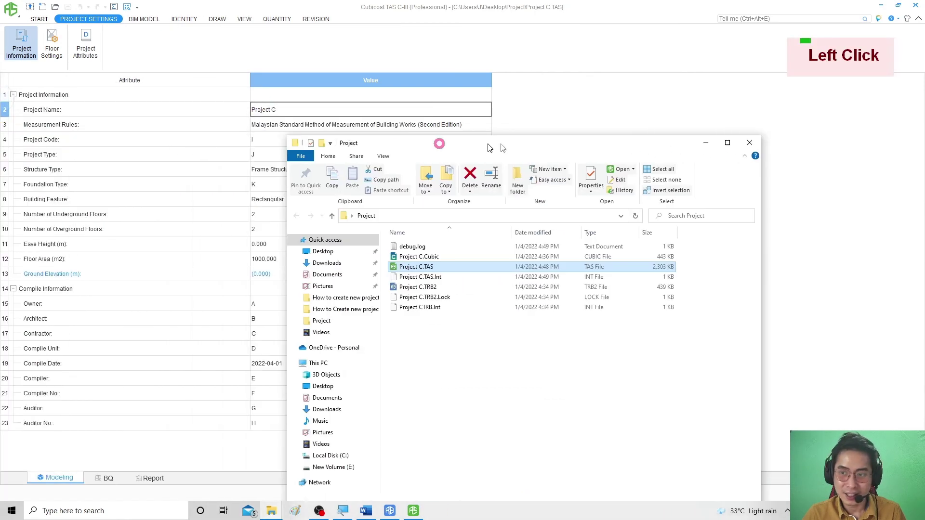
left_click_drag(487, 165, 680, 108)
left_click(627, 229)
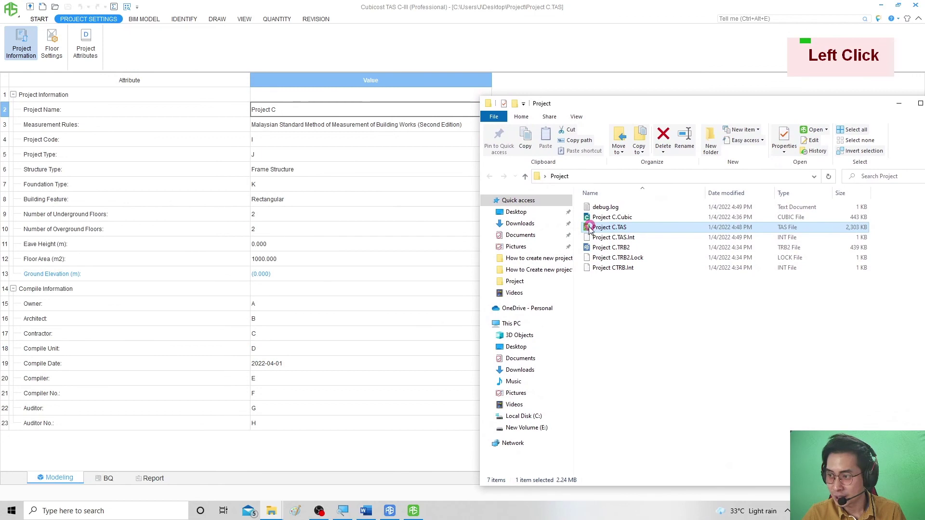